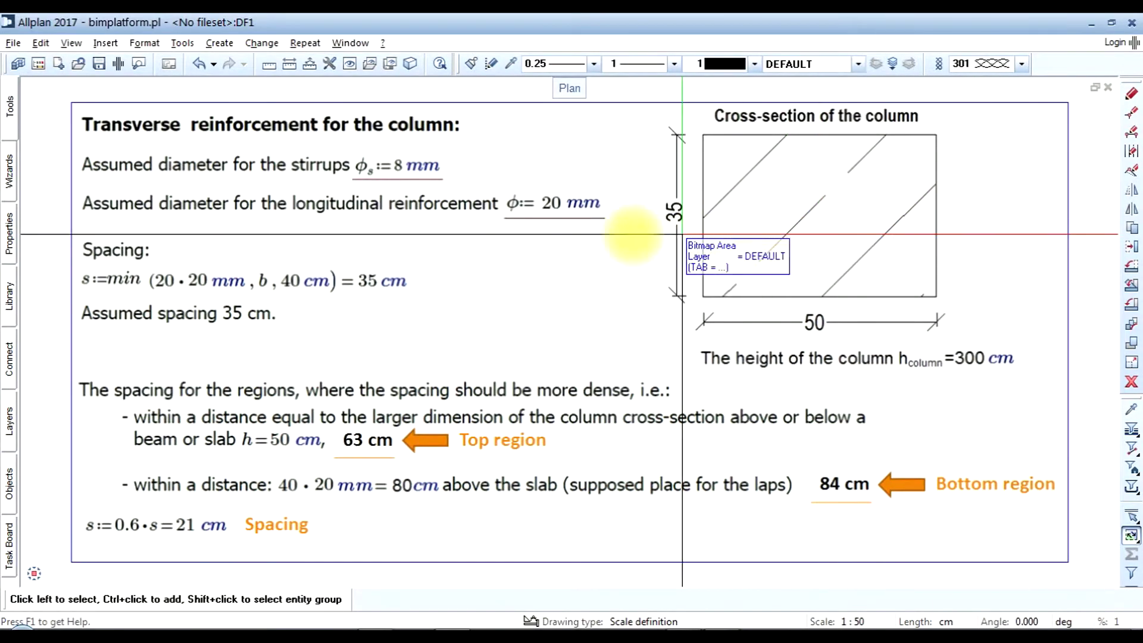
- Open drawing file 1 'Model' from the project's building structure
scroll(47, 250, down, 1)
scroll(47, 250, down, 2)
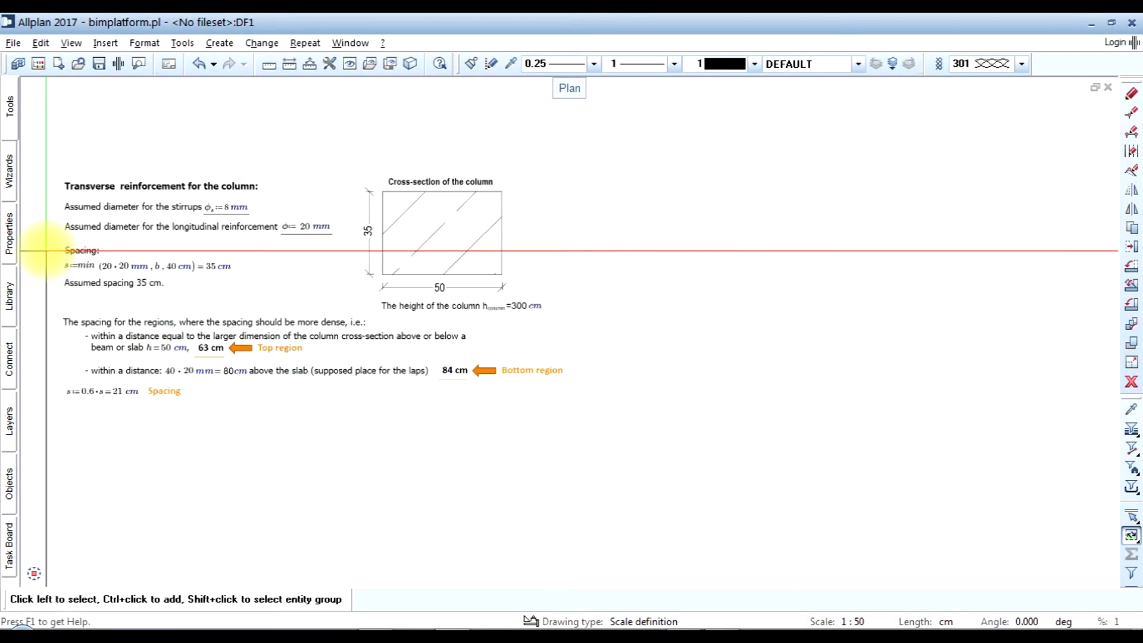
click(38, 64)
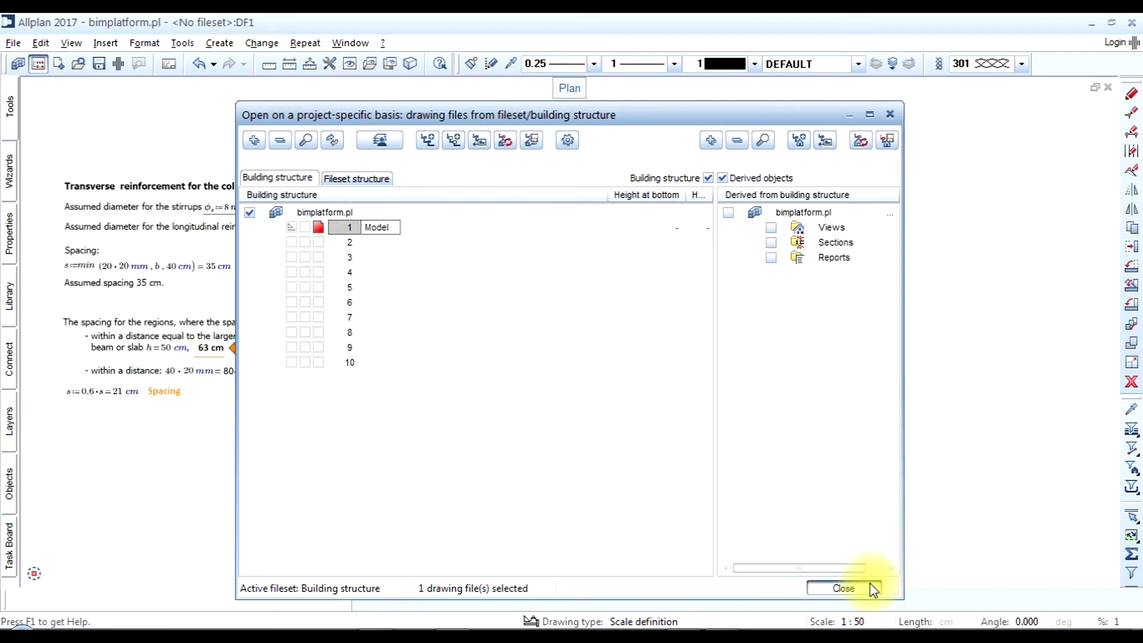
click(842, 589)
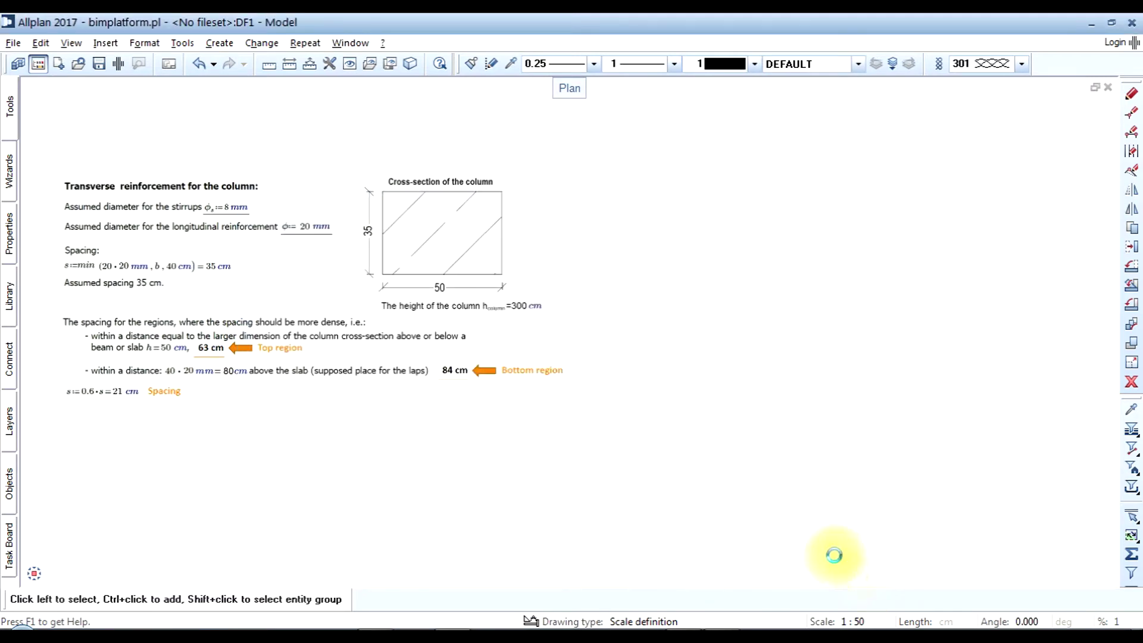
- Switch the tools to Architecture and start the Column tool
click(10, 127)
click(60, 106)
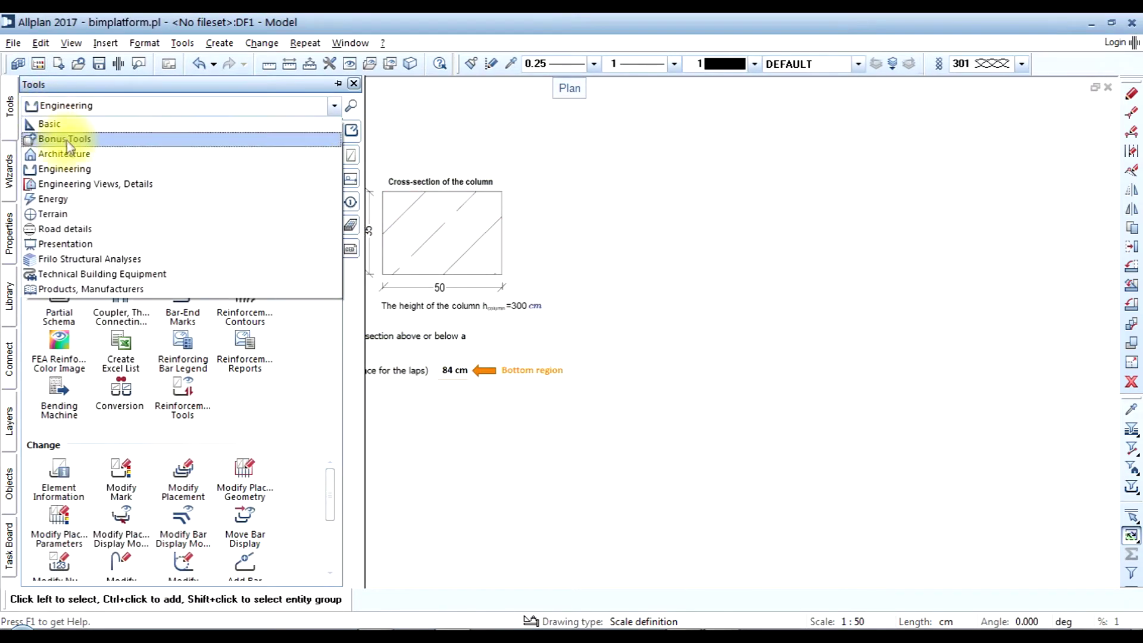
click(66, 154)
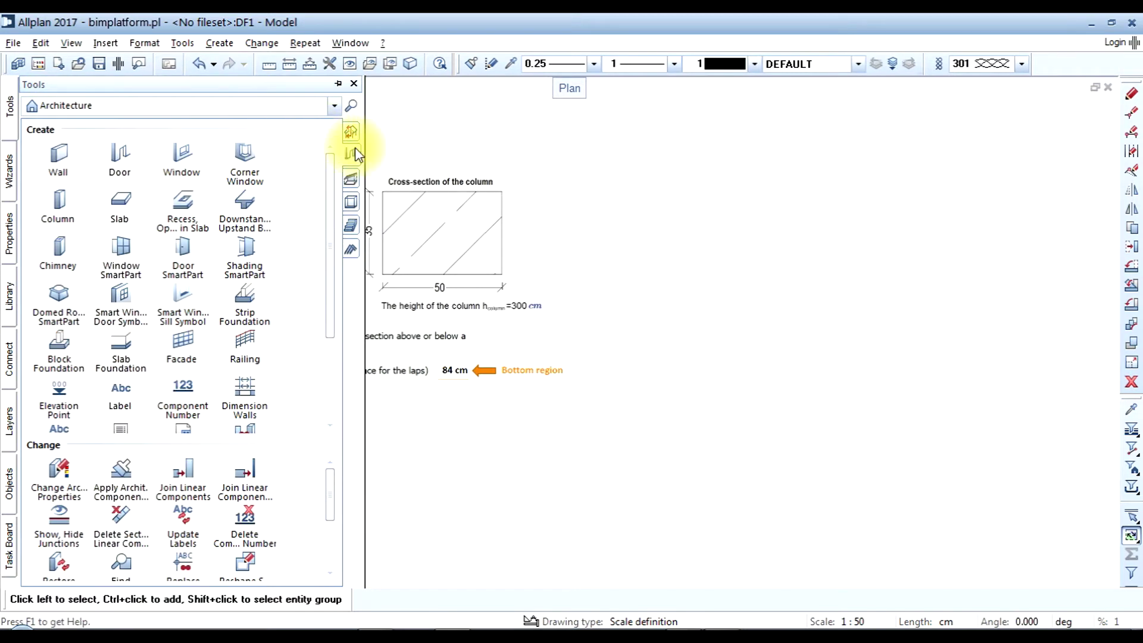
click(62, 196)
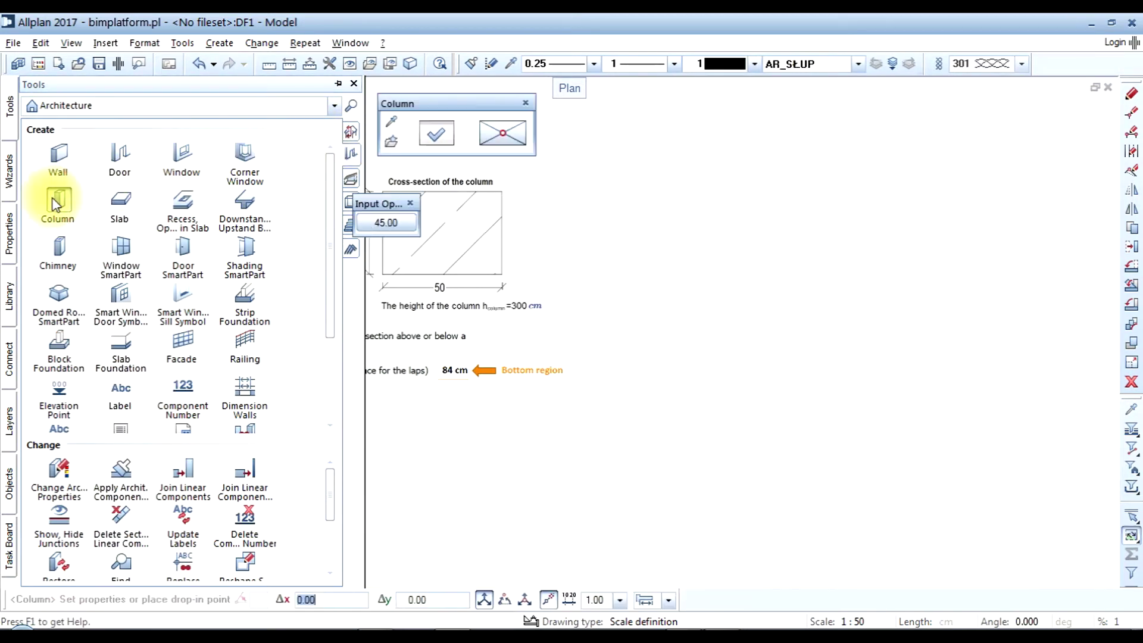
- Place a 50 × 35 cm column, 300 cm high, then show perspective, elevation and plan viewports
click(437, 133)
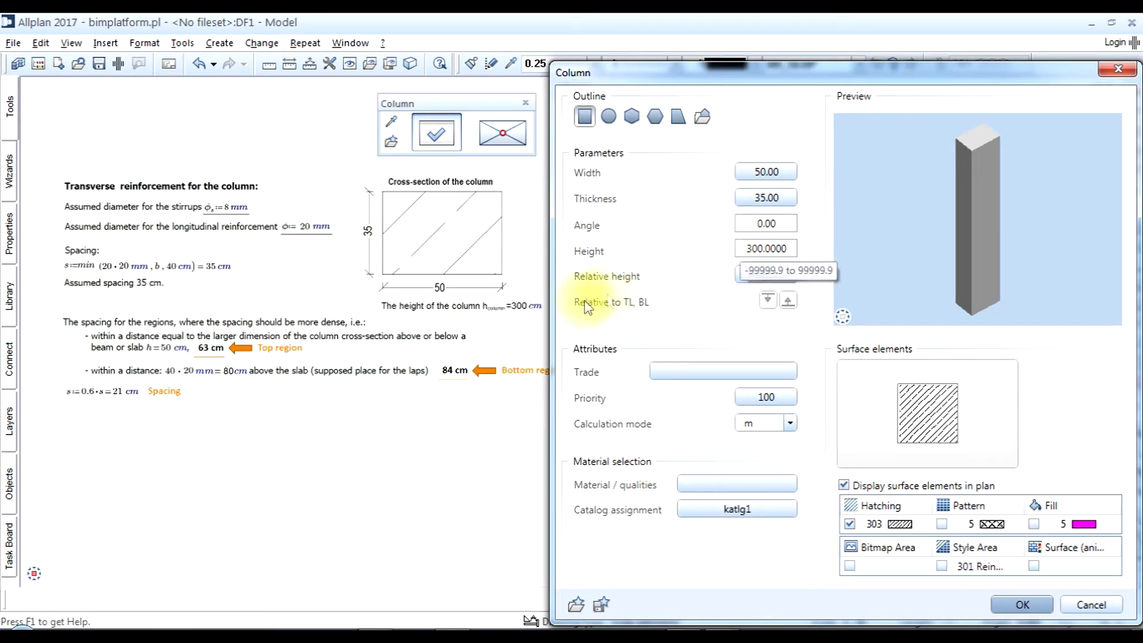
click(1022, 604)
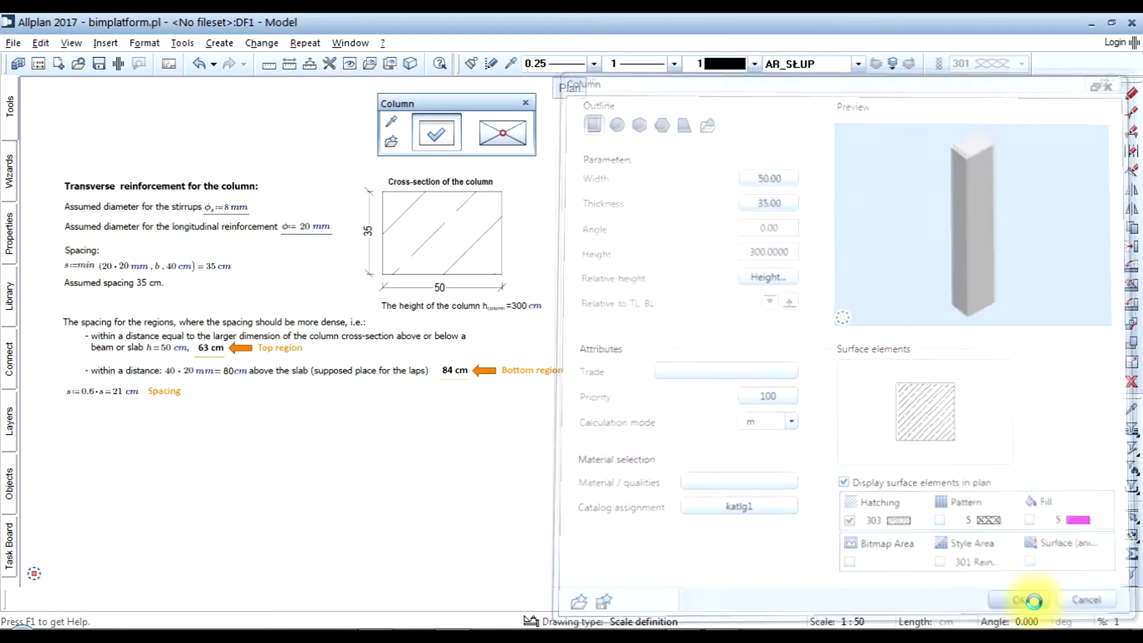
click(827, 196)
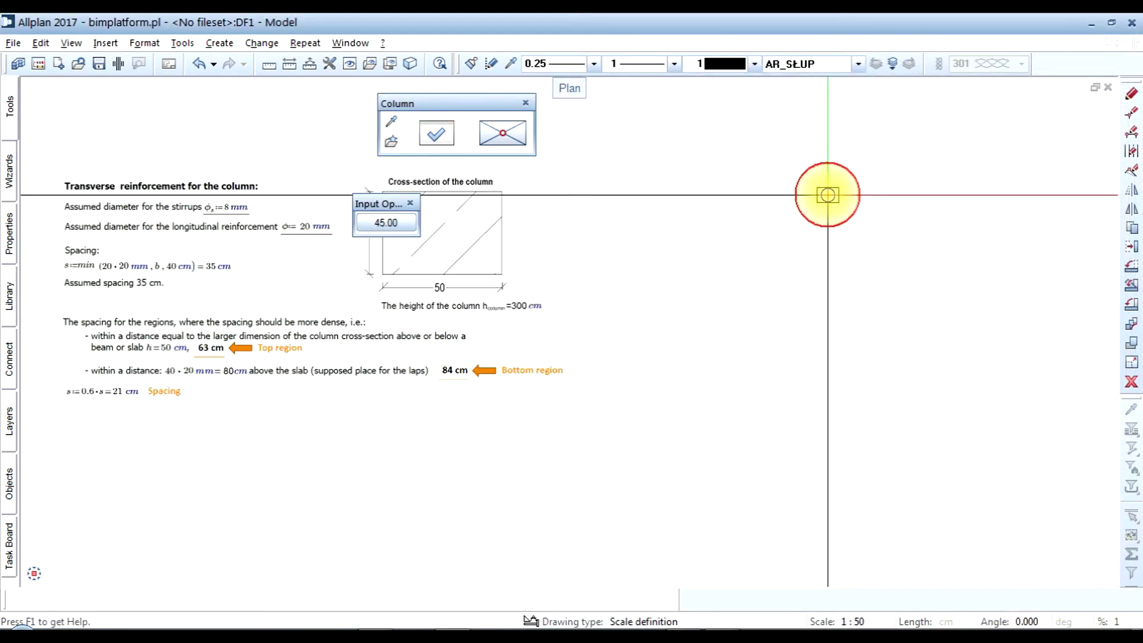
key(Escape)
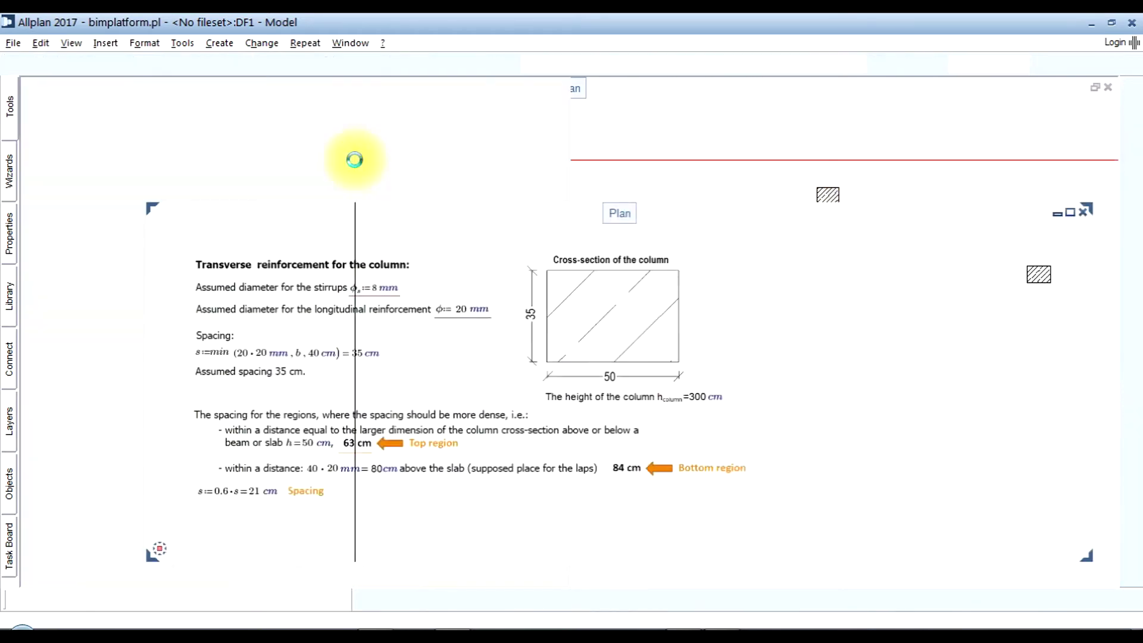
key(F4)
- Assign the Exposed_Concrete custom surface to the column in the 3D view
right_click(304, 180)
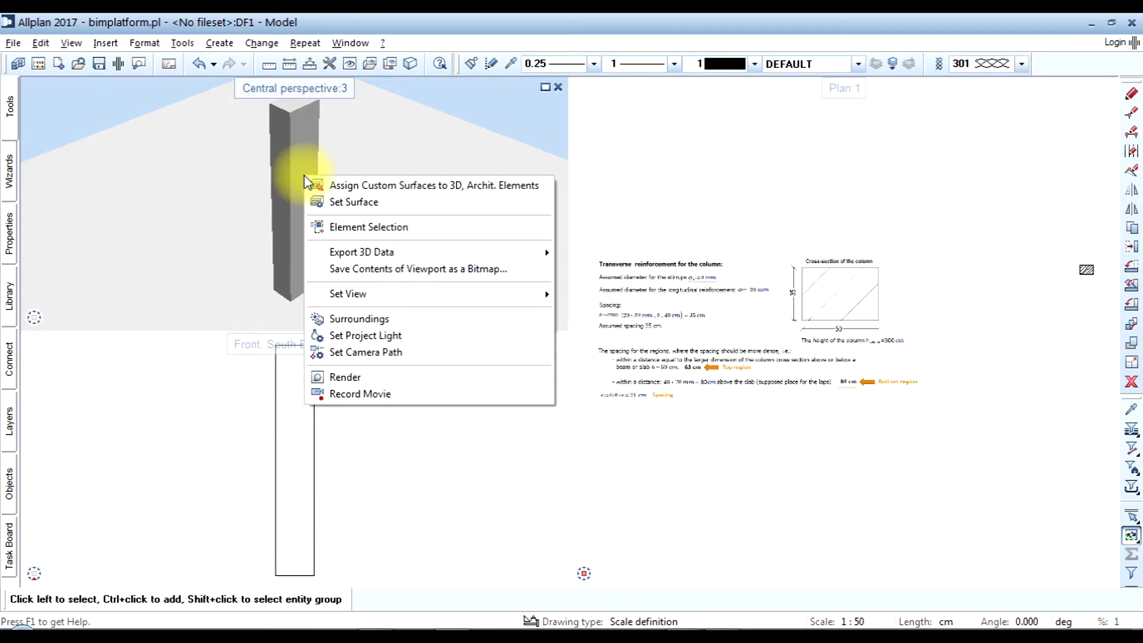
click(321, 182)
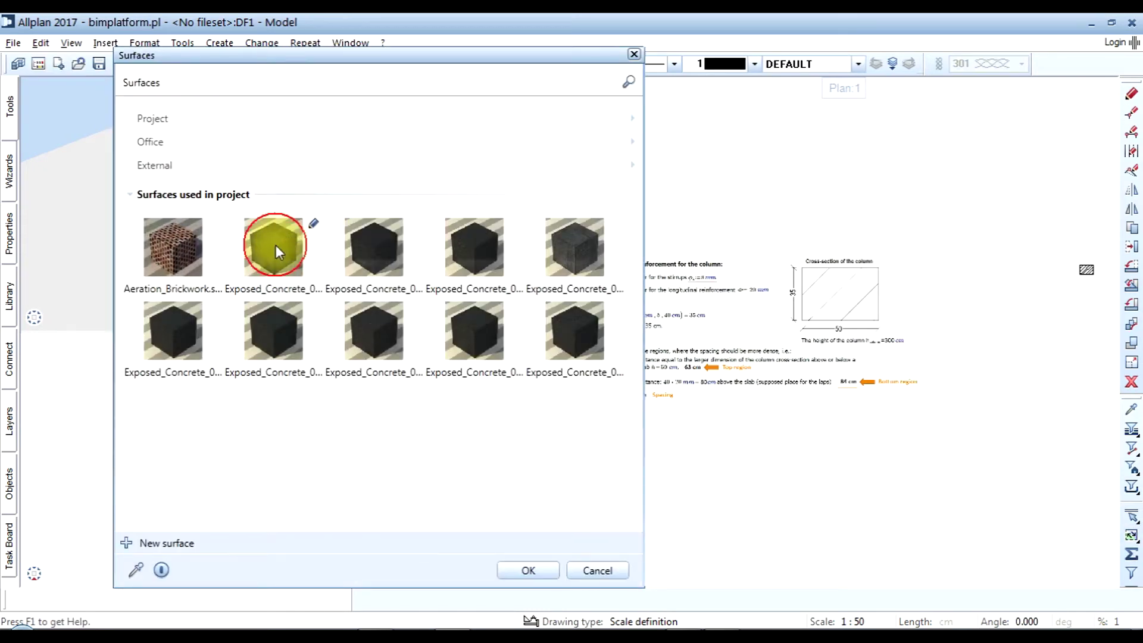
click(528, 570)
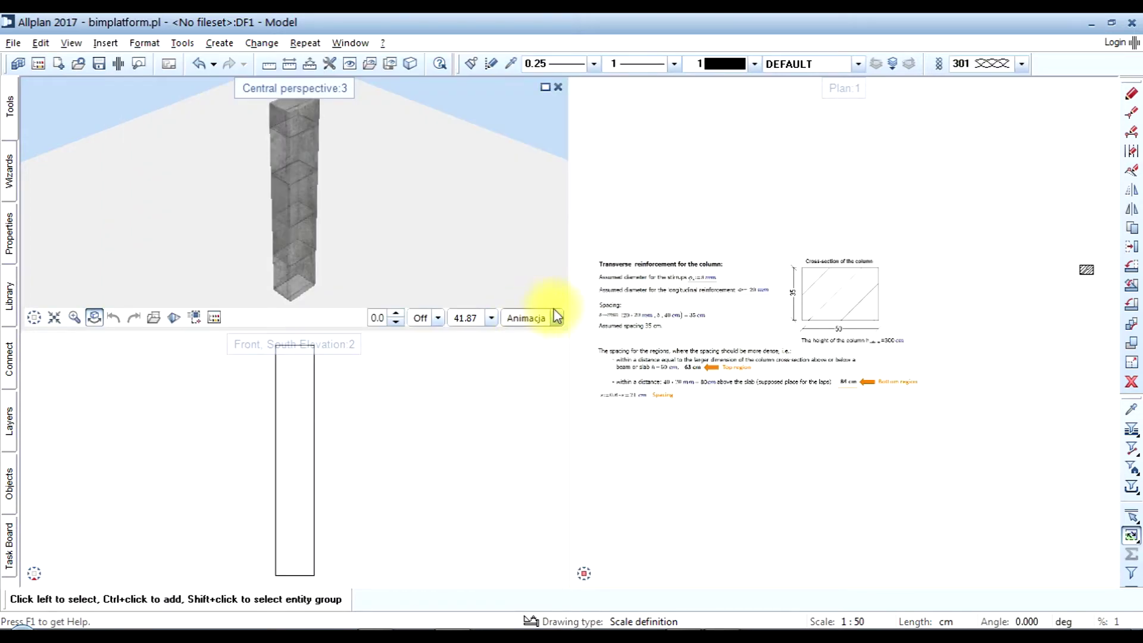
- Adjust the Animacja view type and orbit the column in the perspective view
click(557, 318)
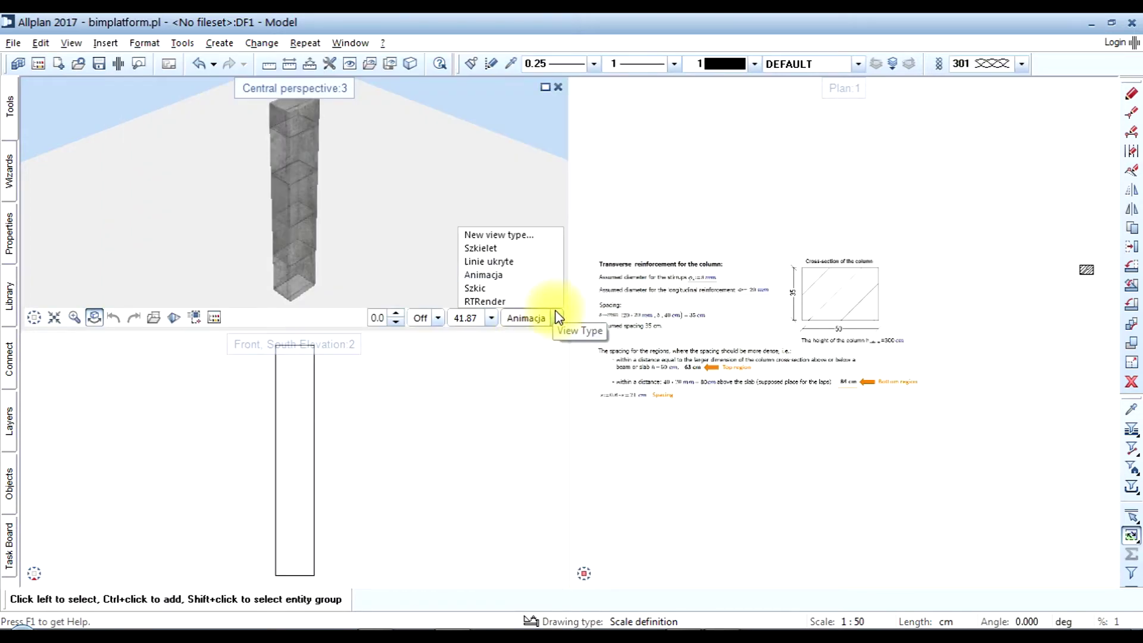
click(541, 275)
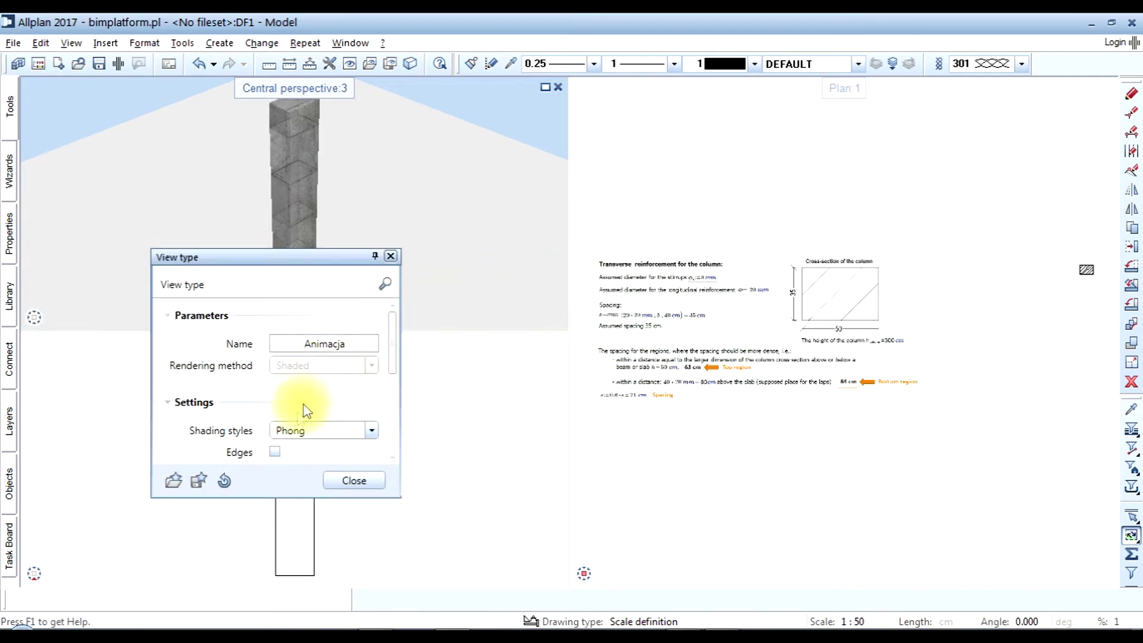
click(352, 480)
mouse_move(281, 289)
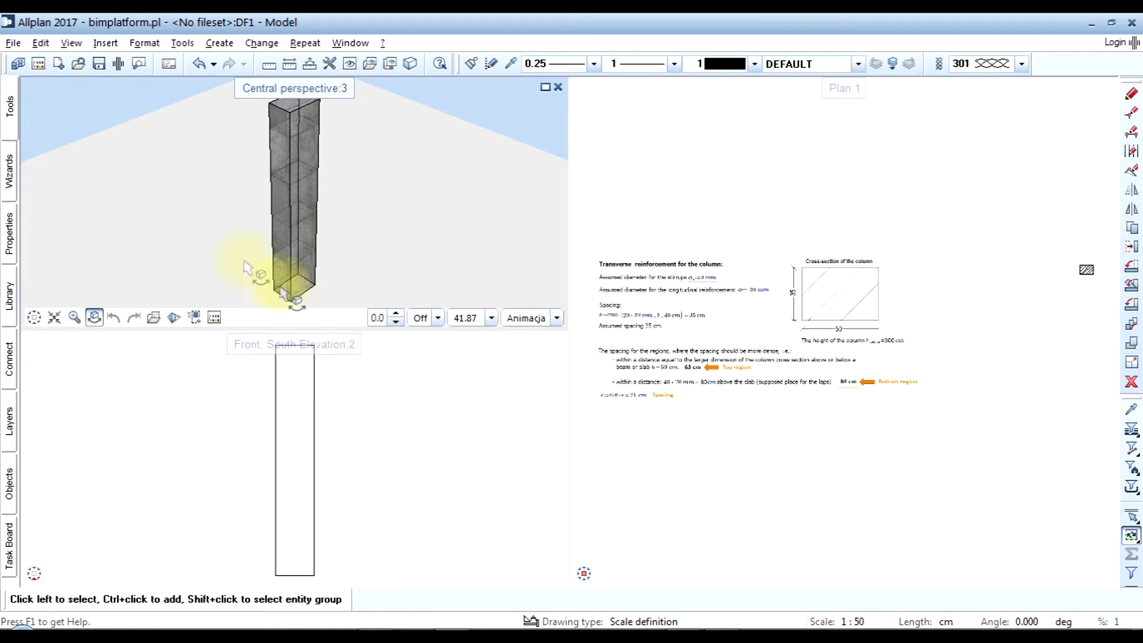
drag(51, 89, 262, 106)
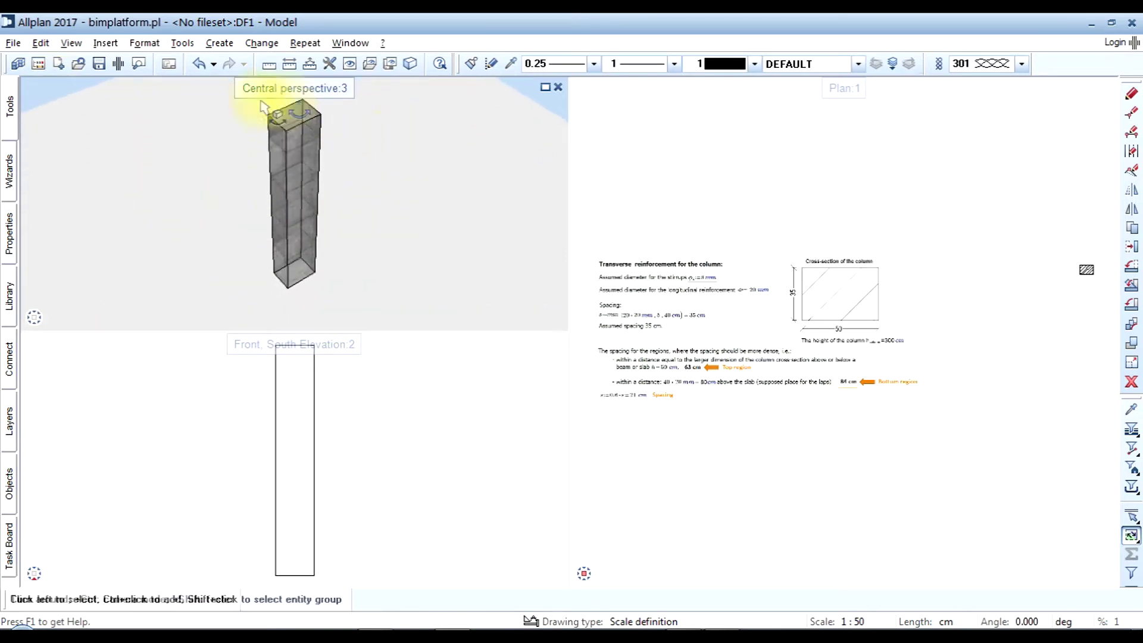
click(41, 65)
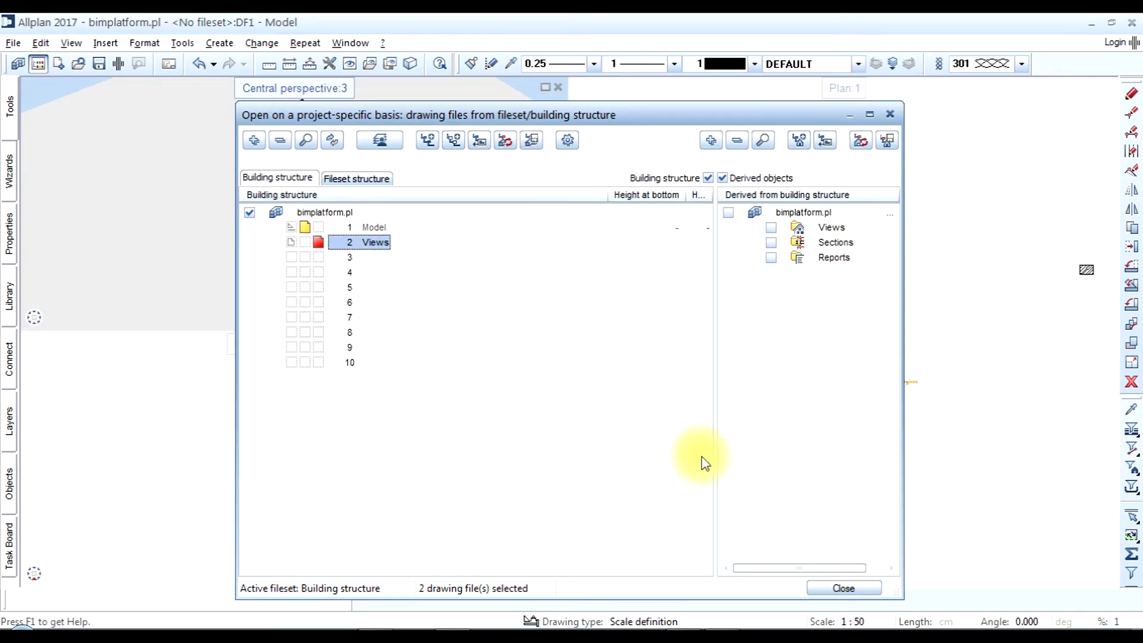
- Make drawing file 2 'Views' current with 1 'Model' passive, shown in the Plan viewport
click(844, 588)
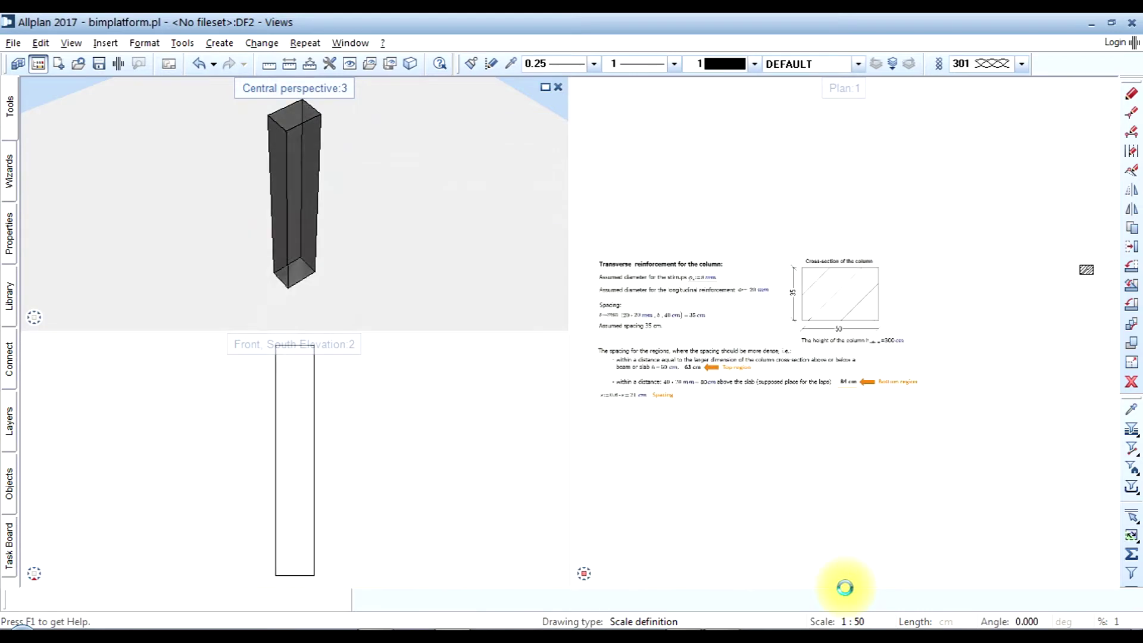
scroll(760, 488, down, 3)
scroll(931, 429, up, 5)
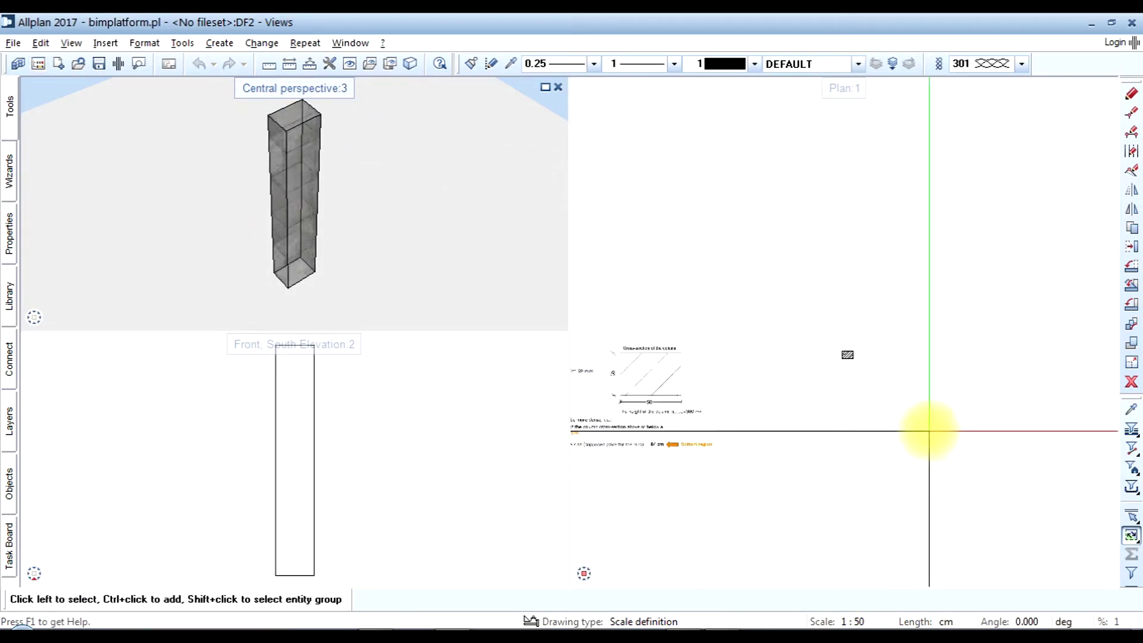
scroll(822, 357, down, 3)
scroll(949, 345, up, 4)
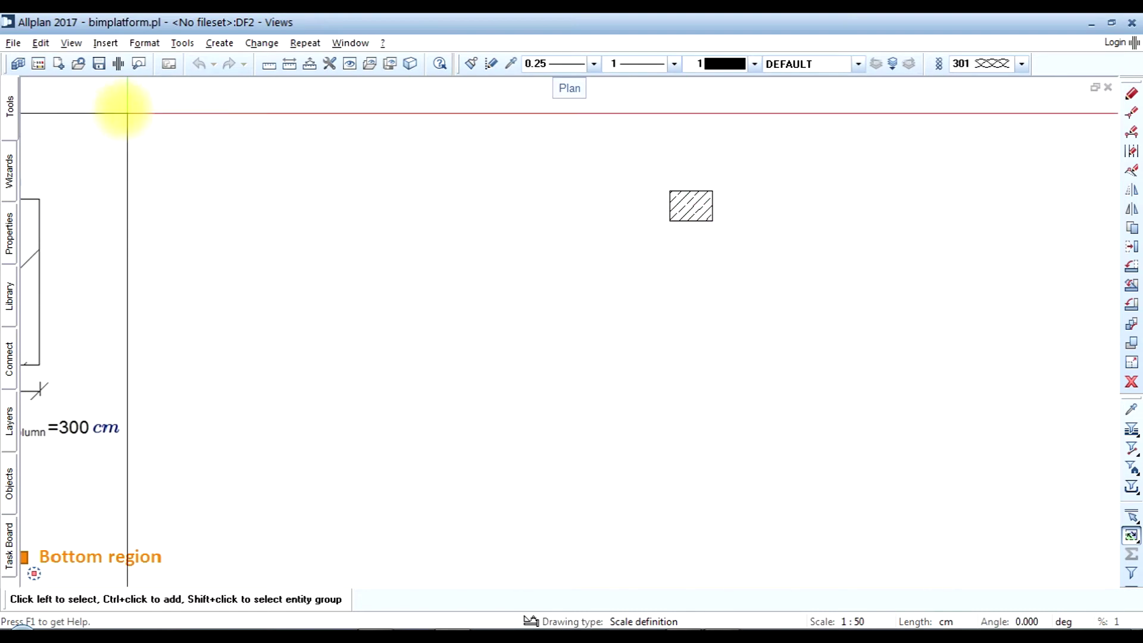
click(10, 106)
- Using Engineering Views, Details, create a view of the column with a top-down direction and dimensions enabled
click(44, 106)
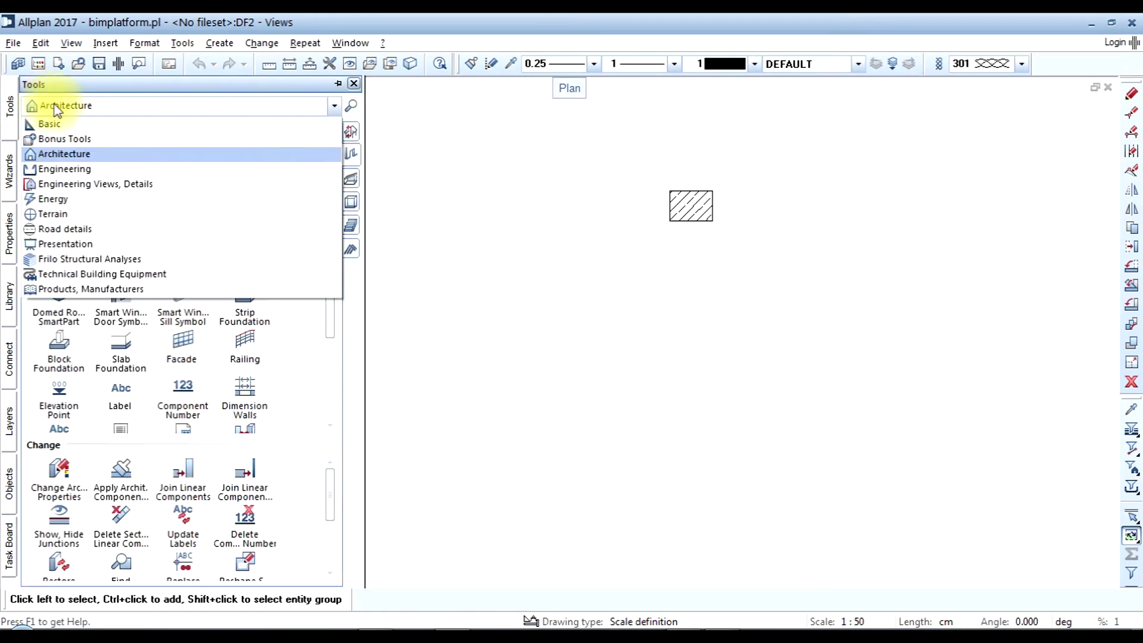
click(90, 184)
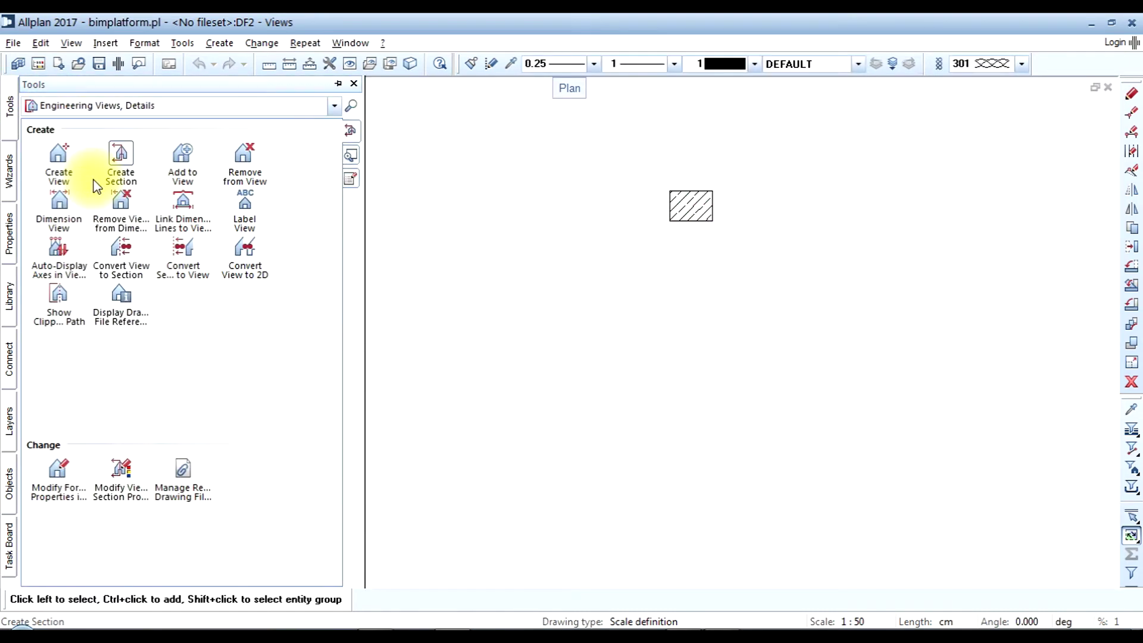
click(60, 156)
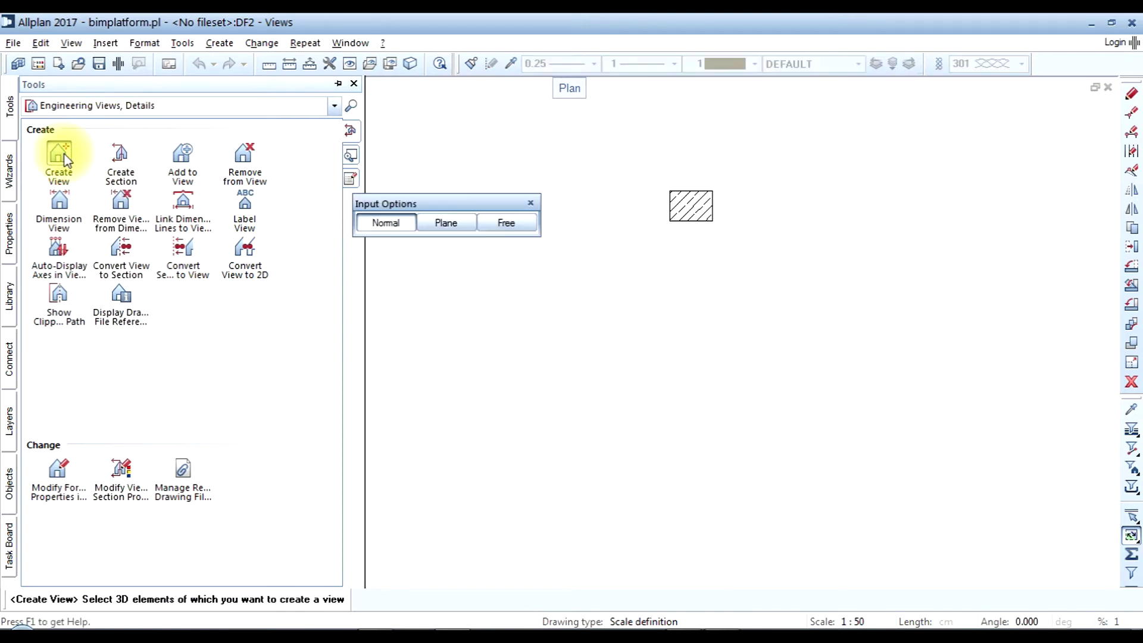
click(684, 210)
click(695, 227)
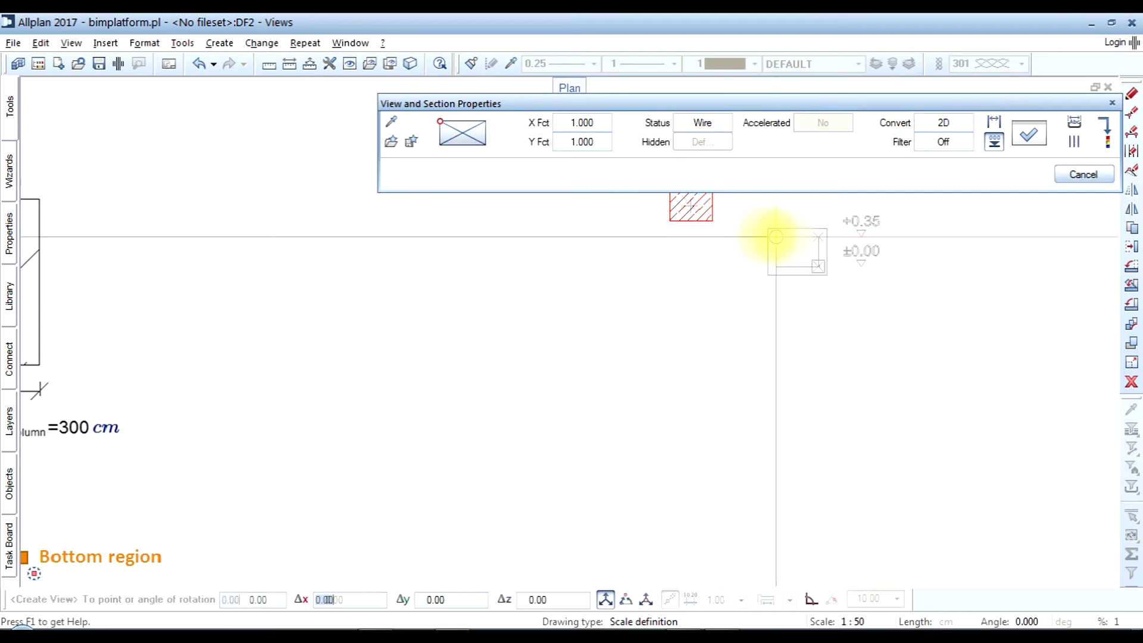
scroll(798, 241, down, 4)
click(1000, 131)
scroll(837, 227, up, 5)
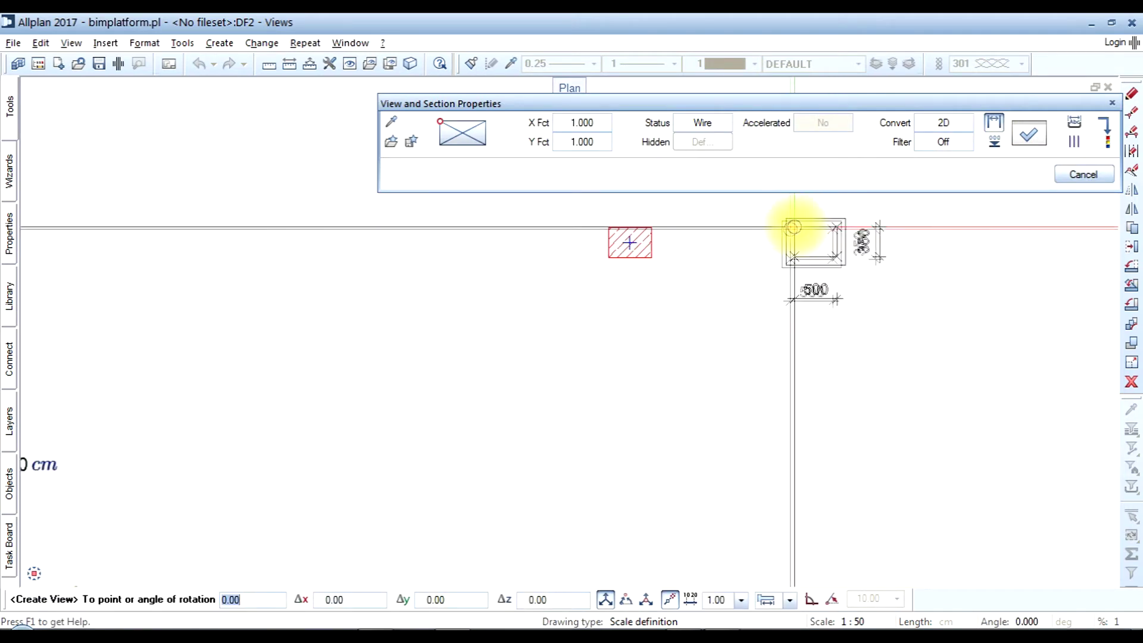
- Place the dimensioned plan view beside the column and label it 'Plan'
click(815, 227)
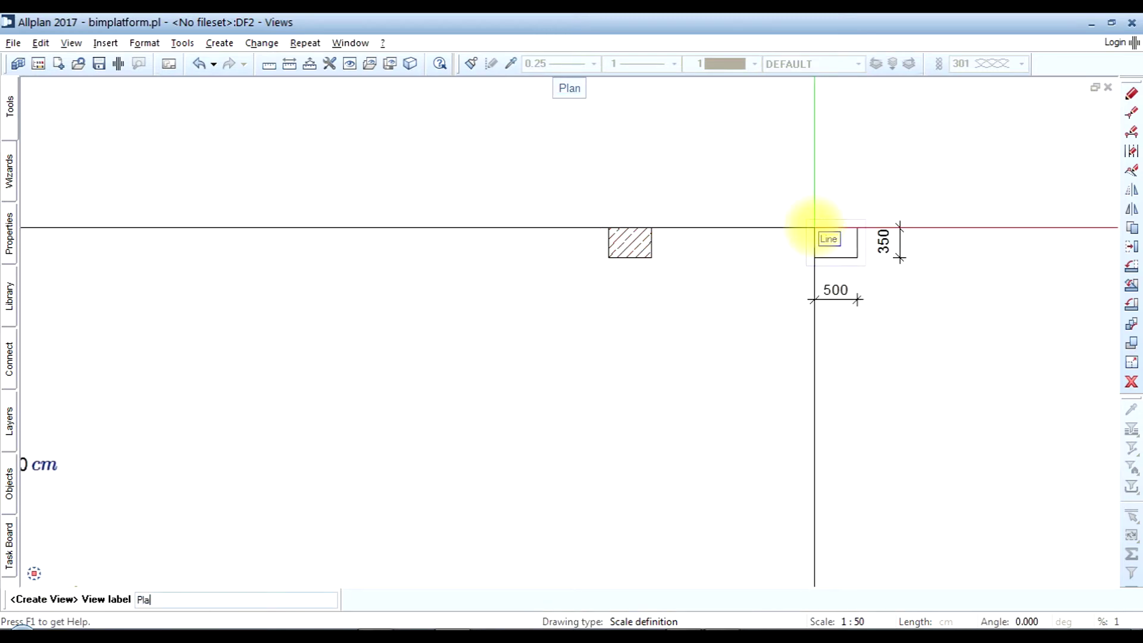
text(Plan)
key(Return)
scroll(830, 204, down, 2)
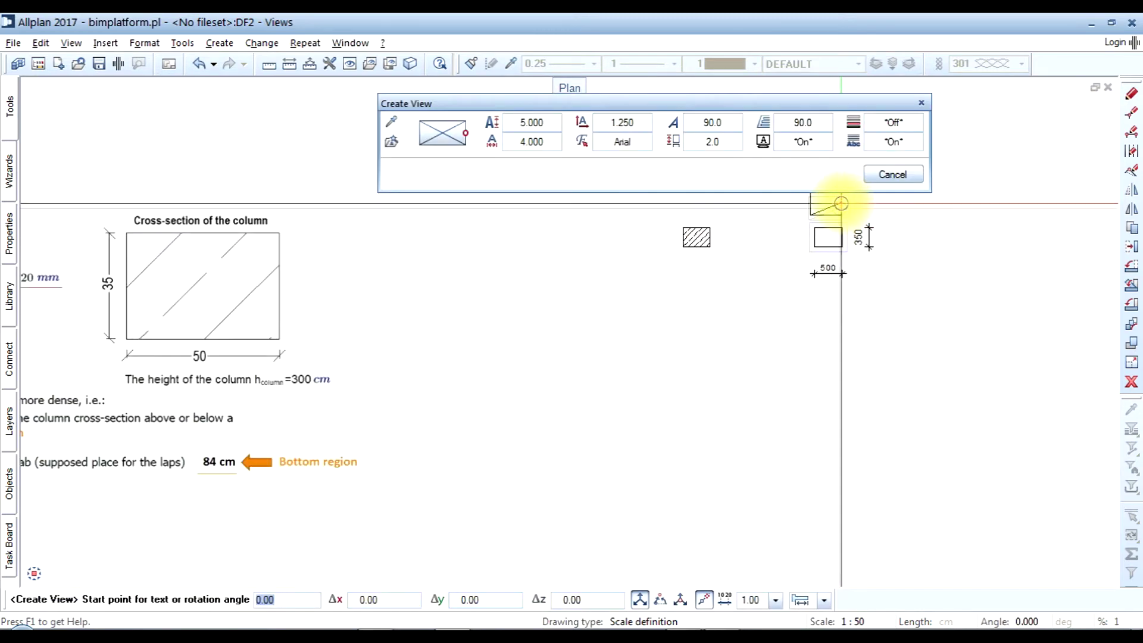
scroll(840, 203, up, 2)
click(842, 202)
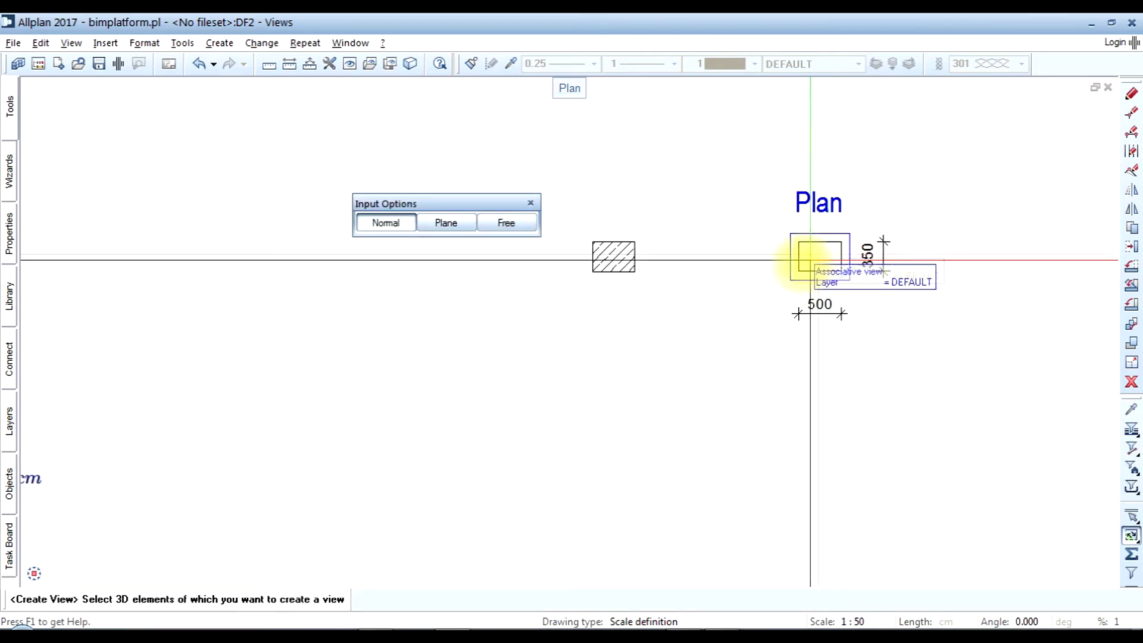
- Create the column's elevation view below the Plan view, labelled 'Elevation'
click(627, 264)
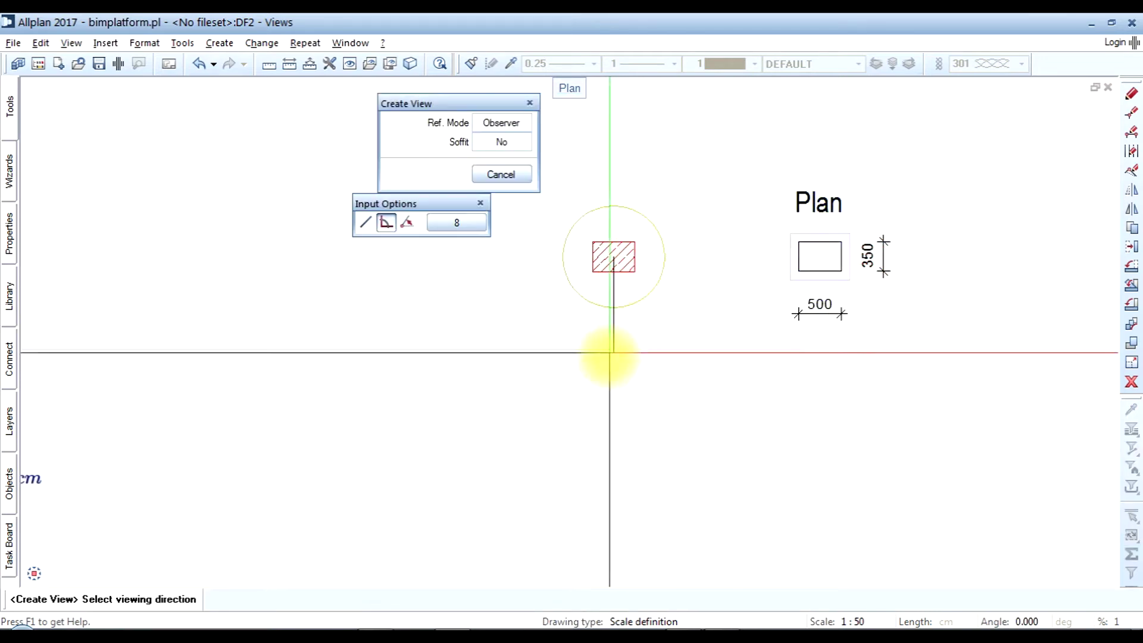
click(622, 356)
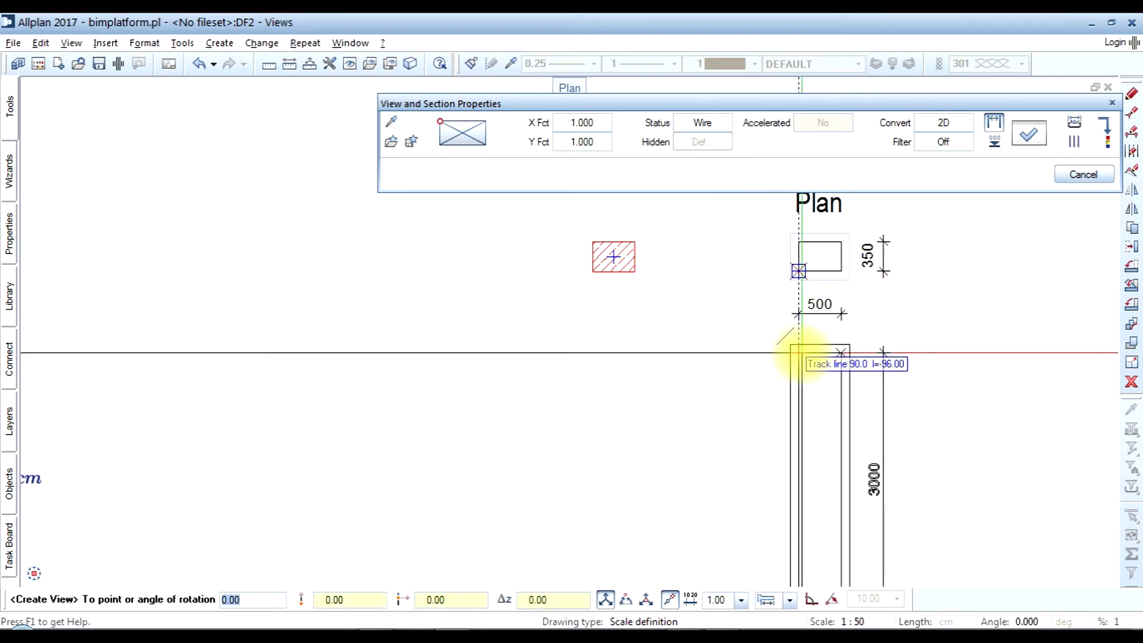
click(995, 141)
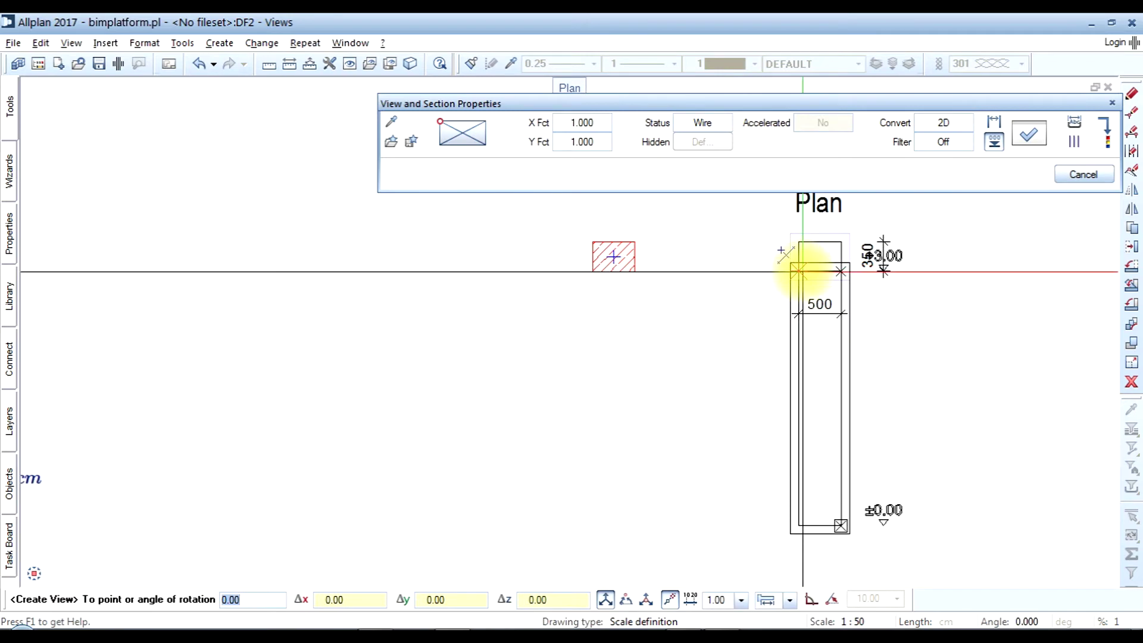
click(799, 420)
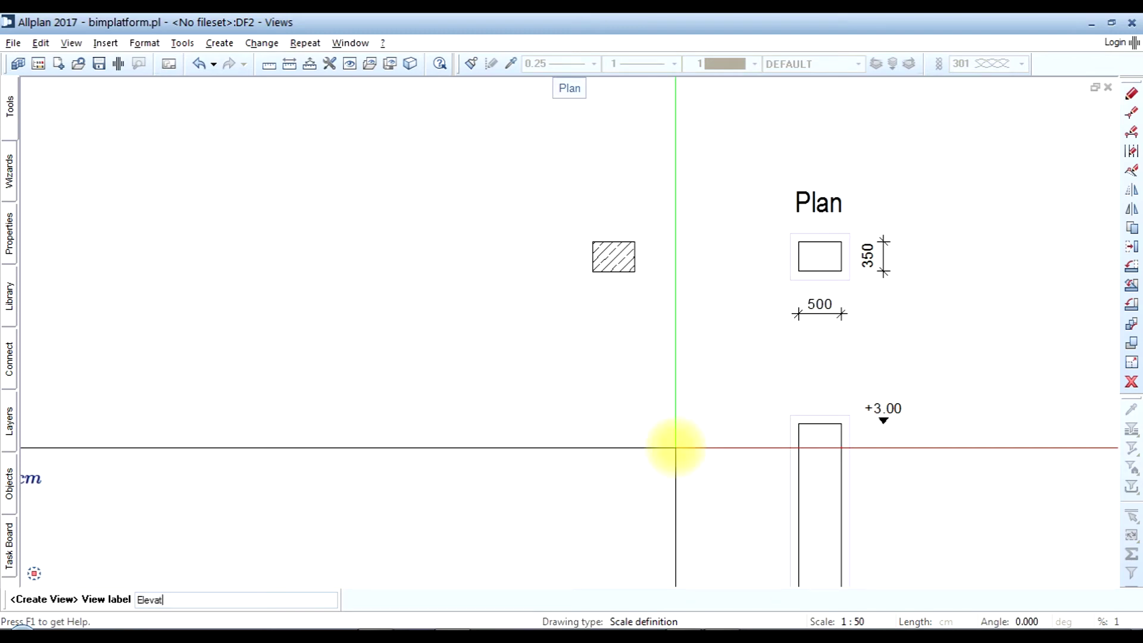
key(Return)
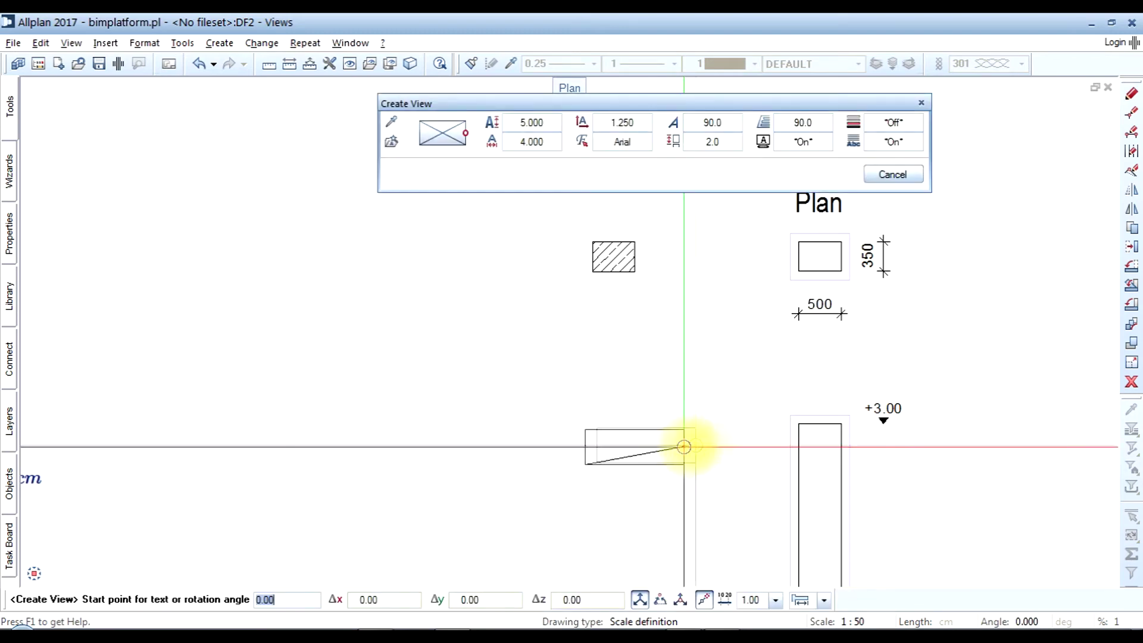
click(860, 384)
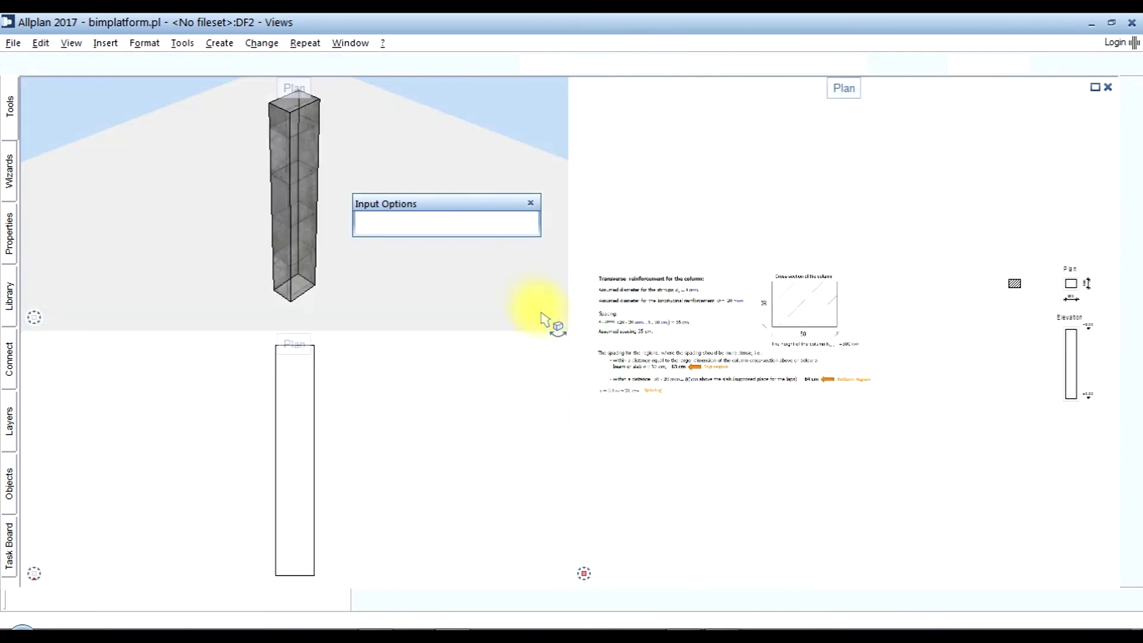
- Set the lower viewport to Southwest Isometric
click(520, 230)
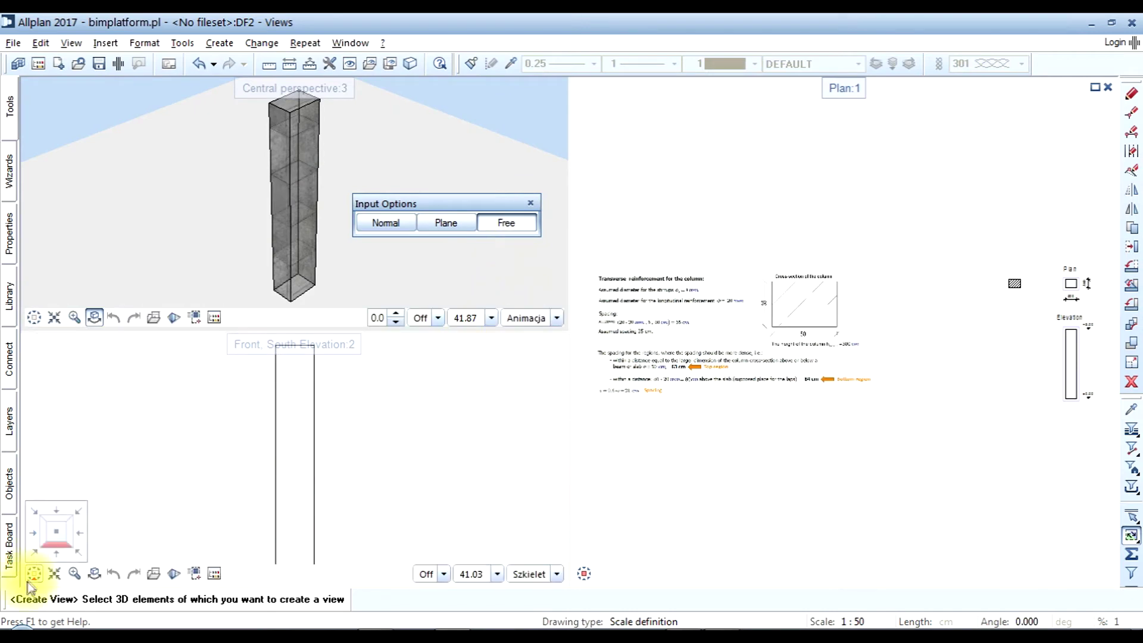
mouse_move(36, 575)
click(36, 555)
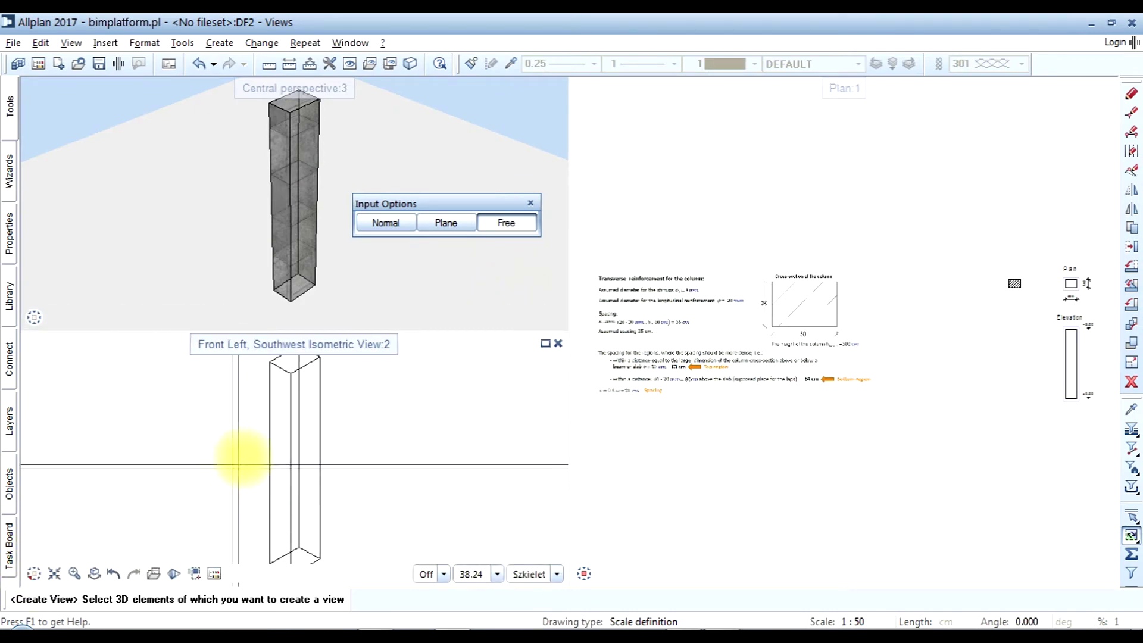
- Place an isometric view of the column right of the elevation, labelled 'Isometry'
drag(242, 378, 334, 537)
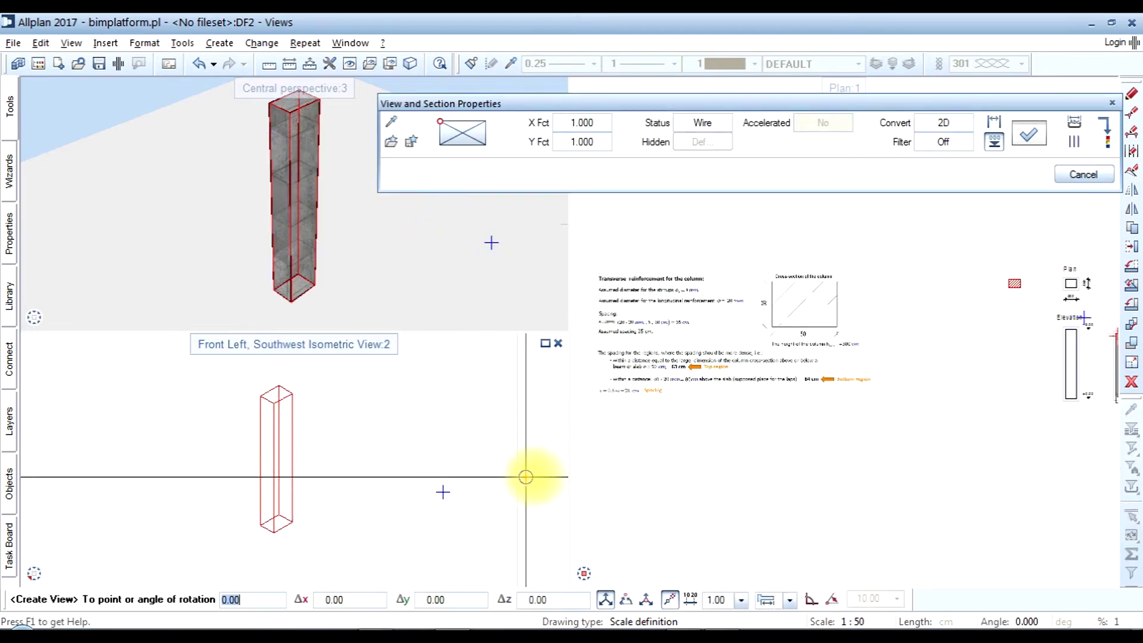
scroll(620, 492, down, 3)
scroll(898, 413, up, 4)
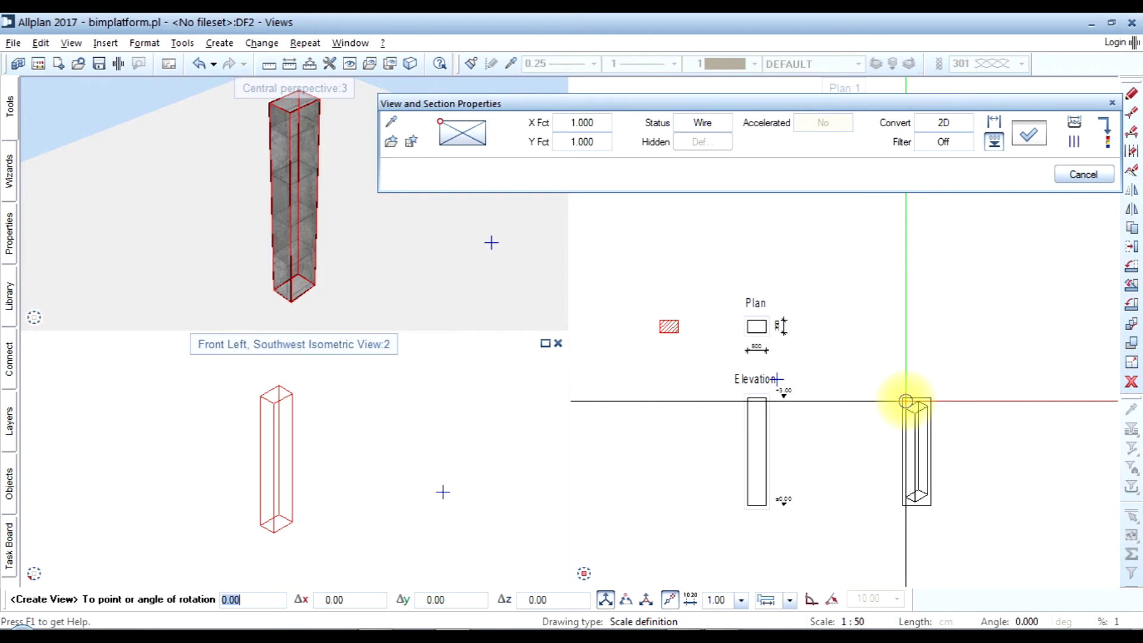
click(907, 399)
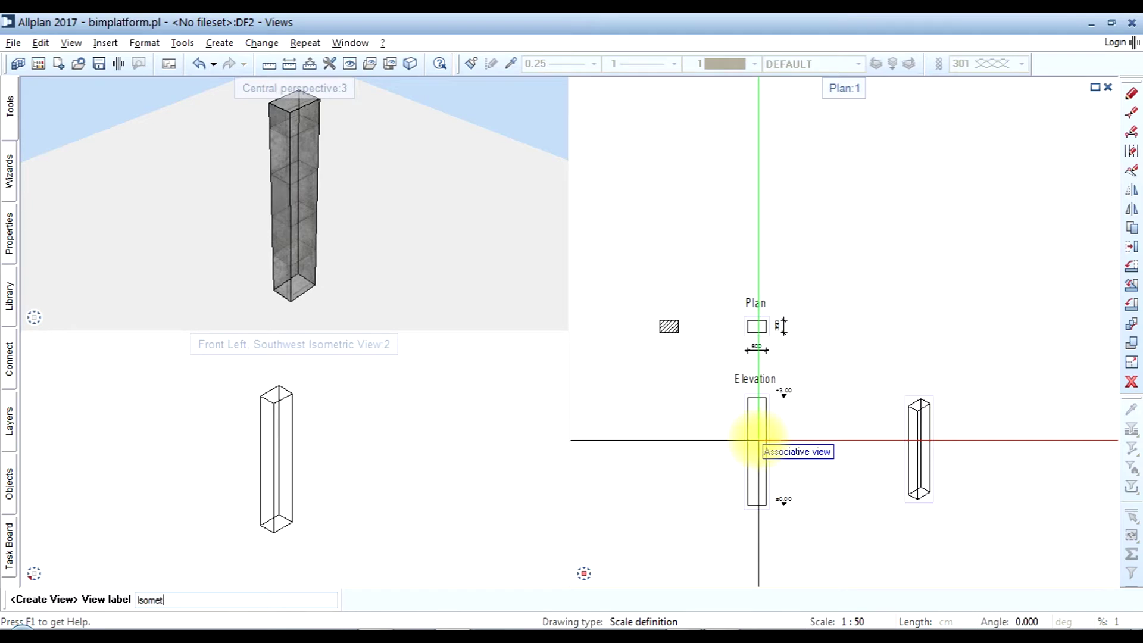
key(Return)
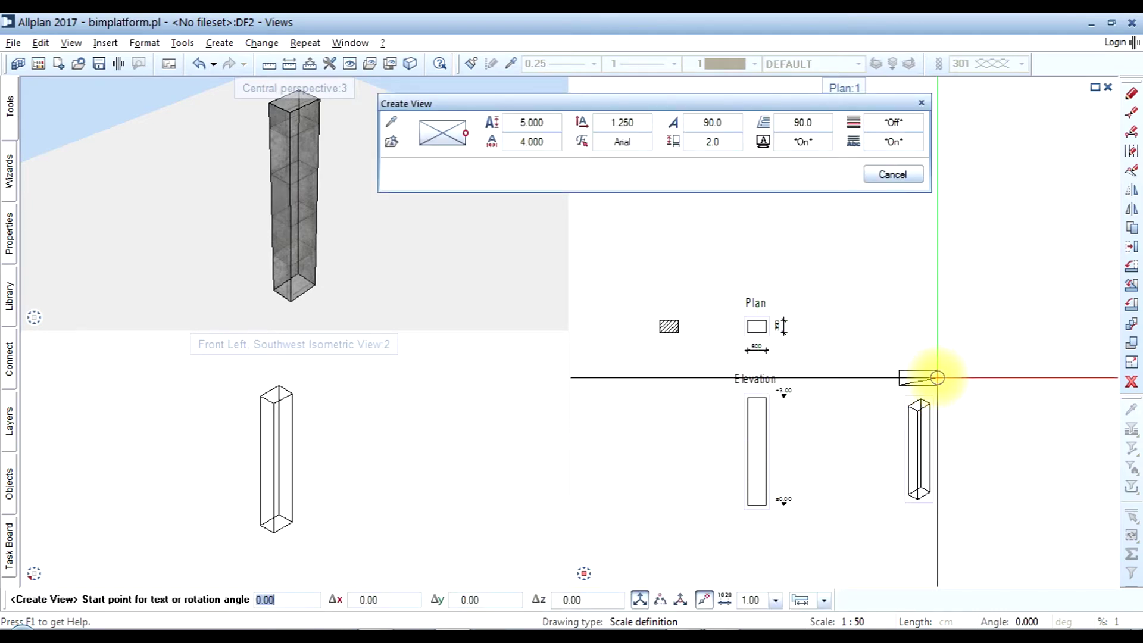
click(937, 378)
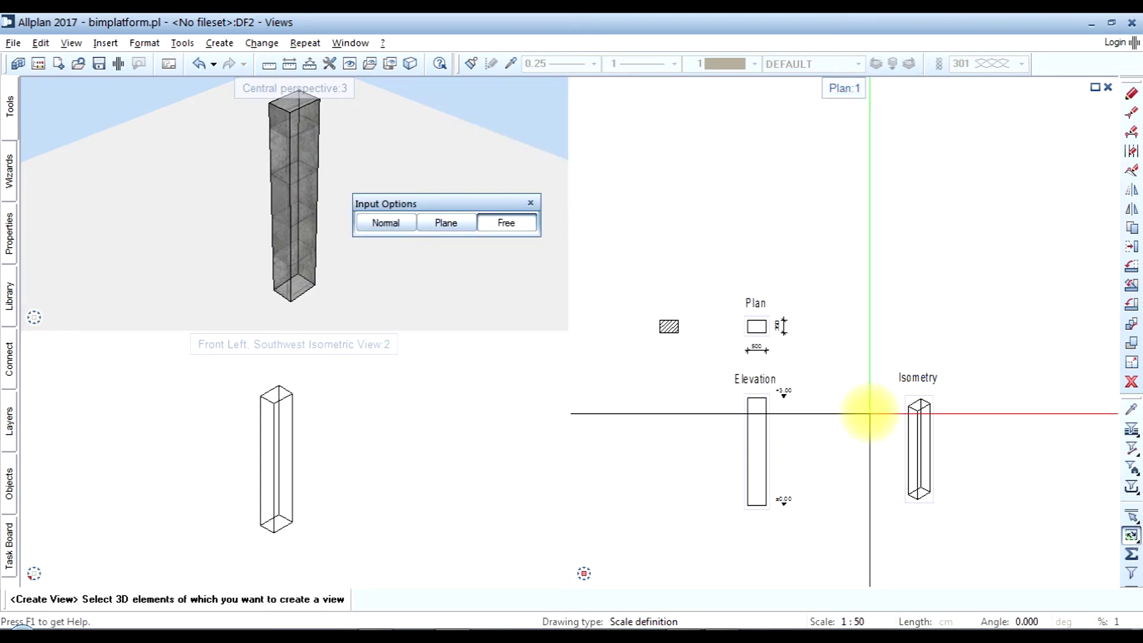
key(Escape)
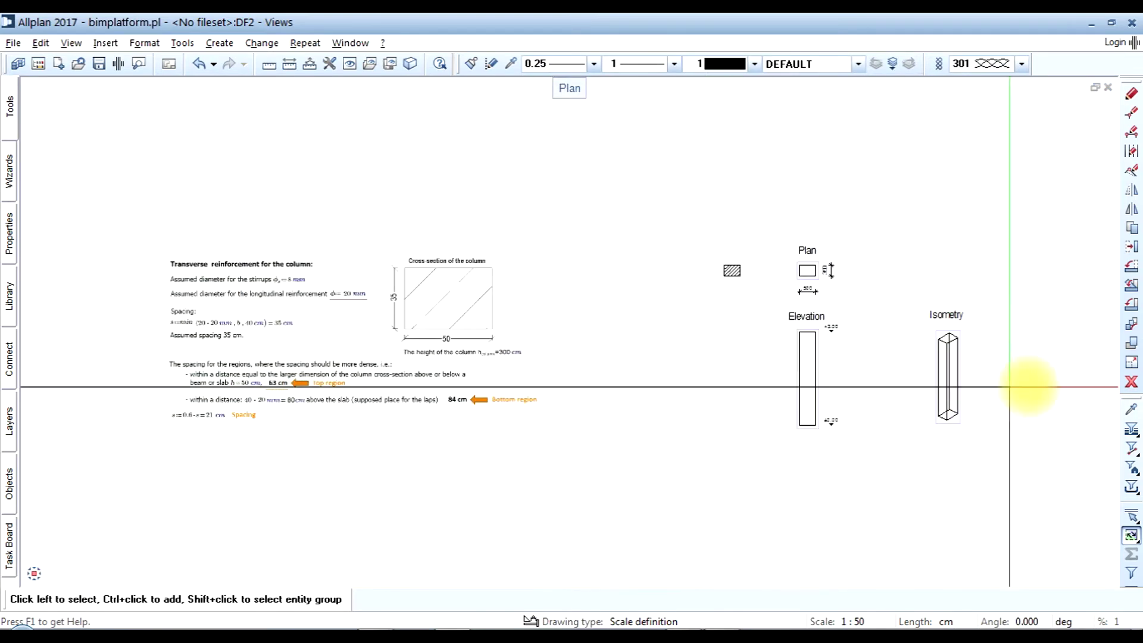
- Make drawing file 3 'Reinforcement' current with the Views file shown behind it
scroll(1030, 387, up, 3)
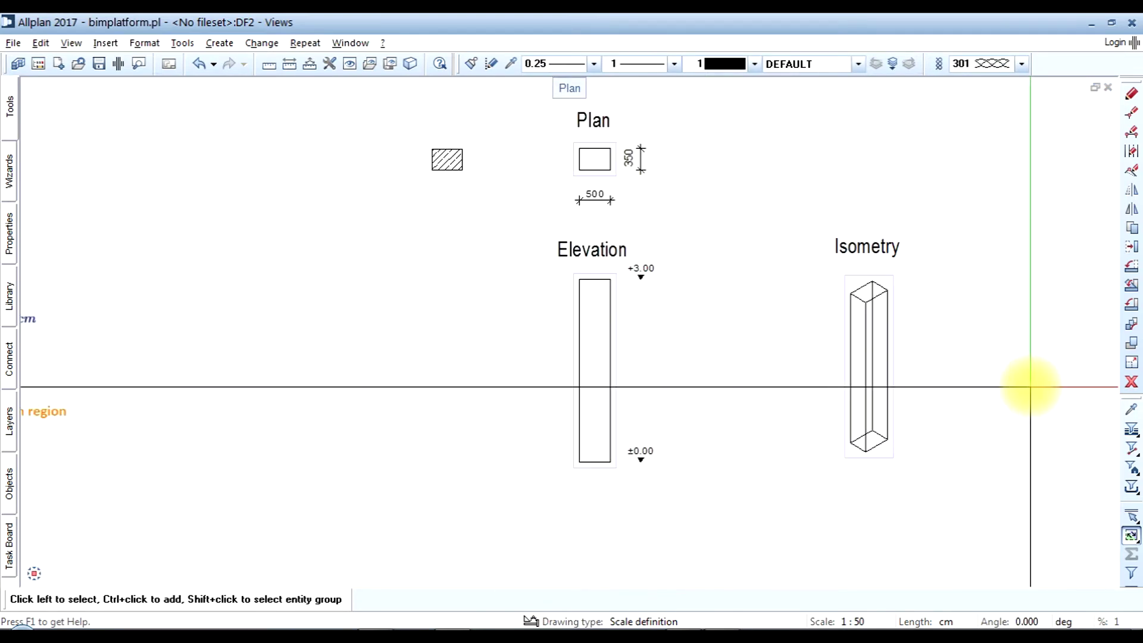
scroll(768, 208, up, 1)
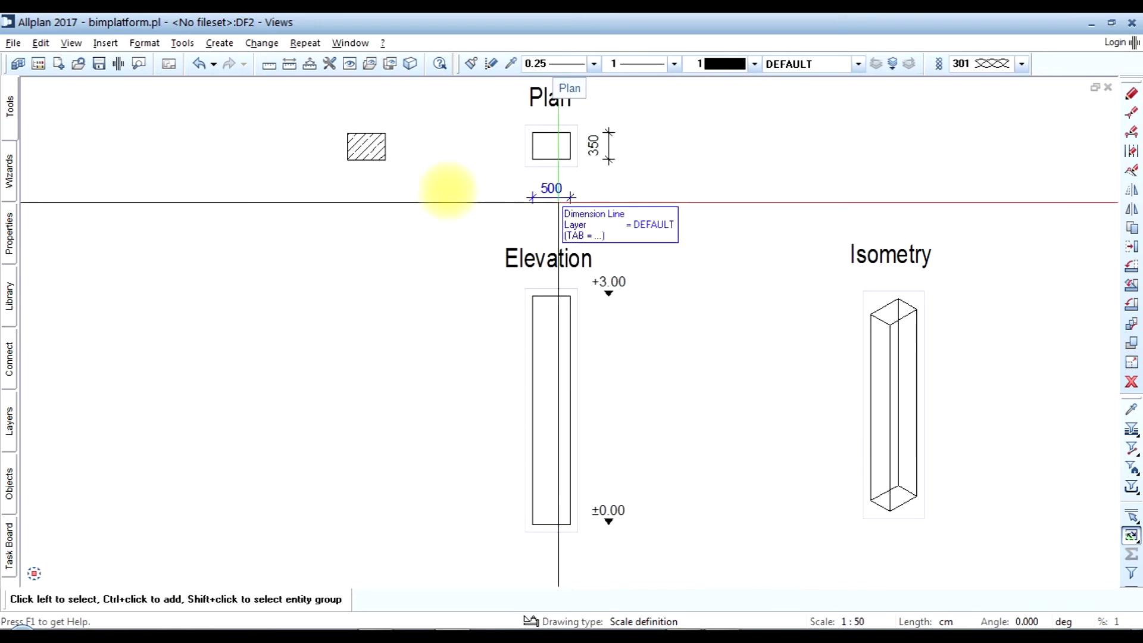
click(40, 69)
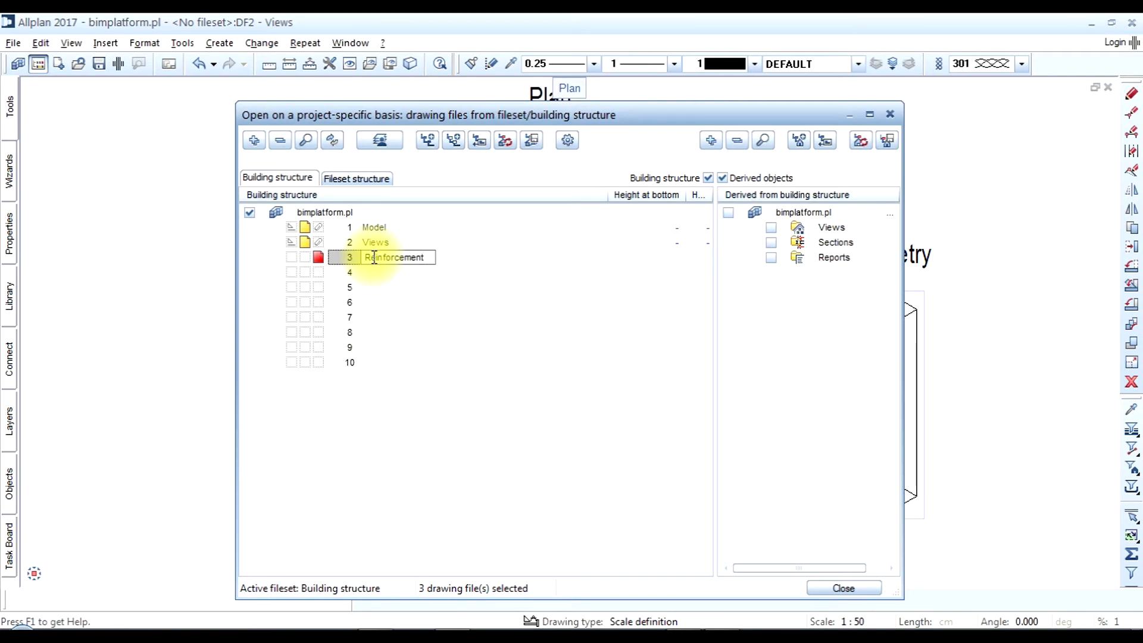
click(835, 590)
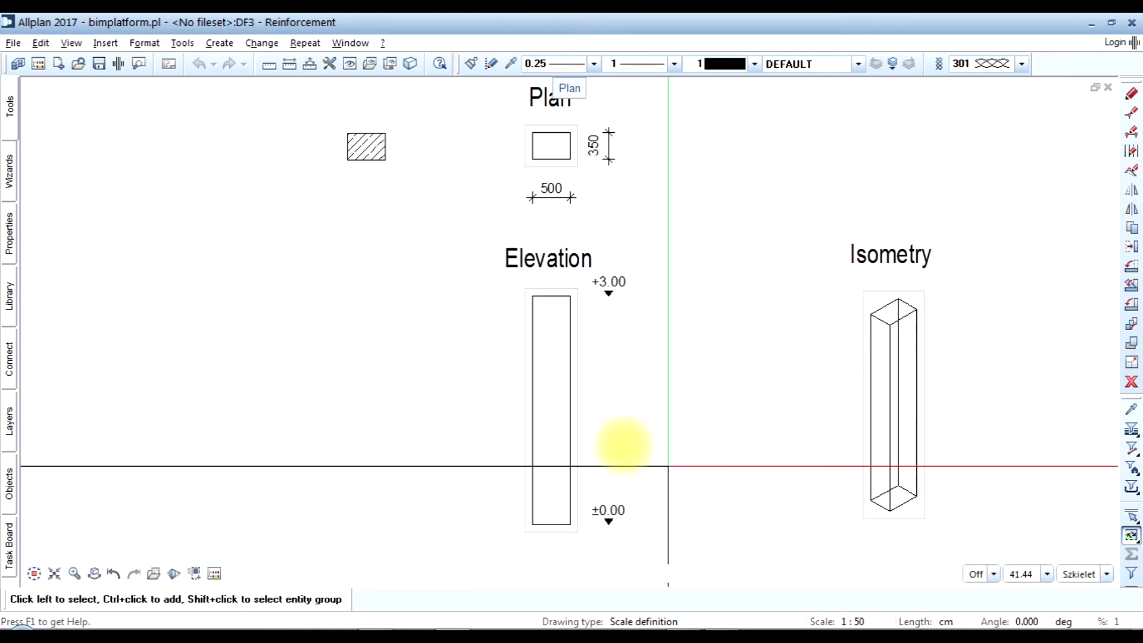
mouse_move(16, 126)
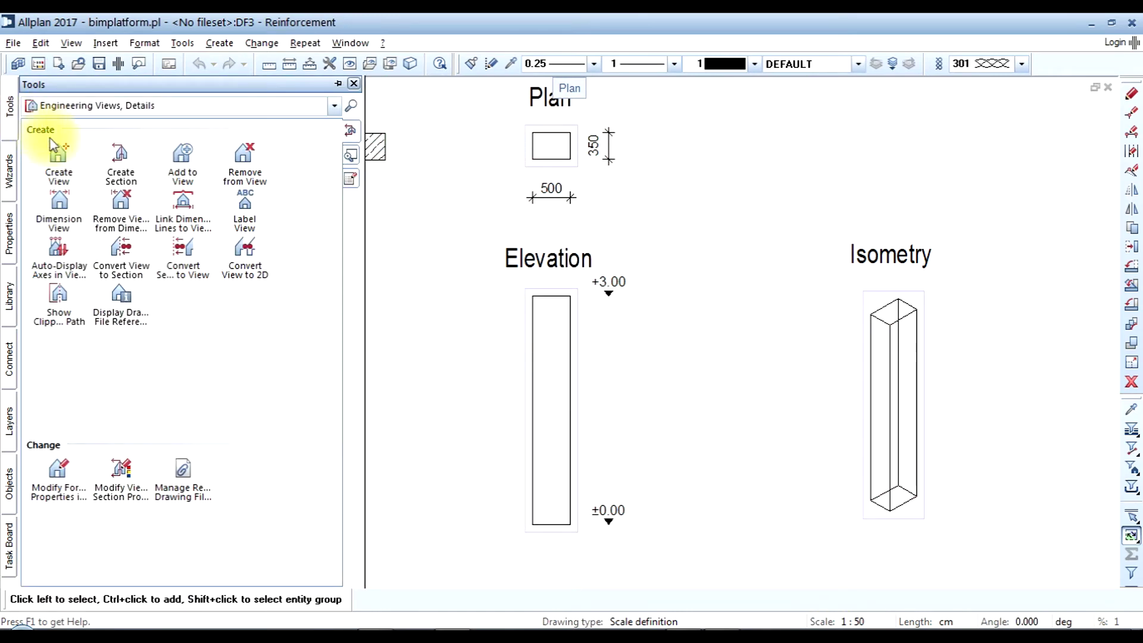
- Pick the FF Components column with 3 stirrup regions: 20 mm bars, 8 mm stirrups at 21/35/21
click(112, 106)
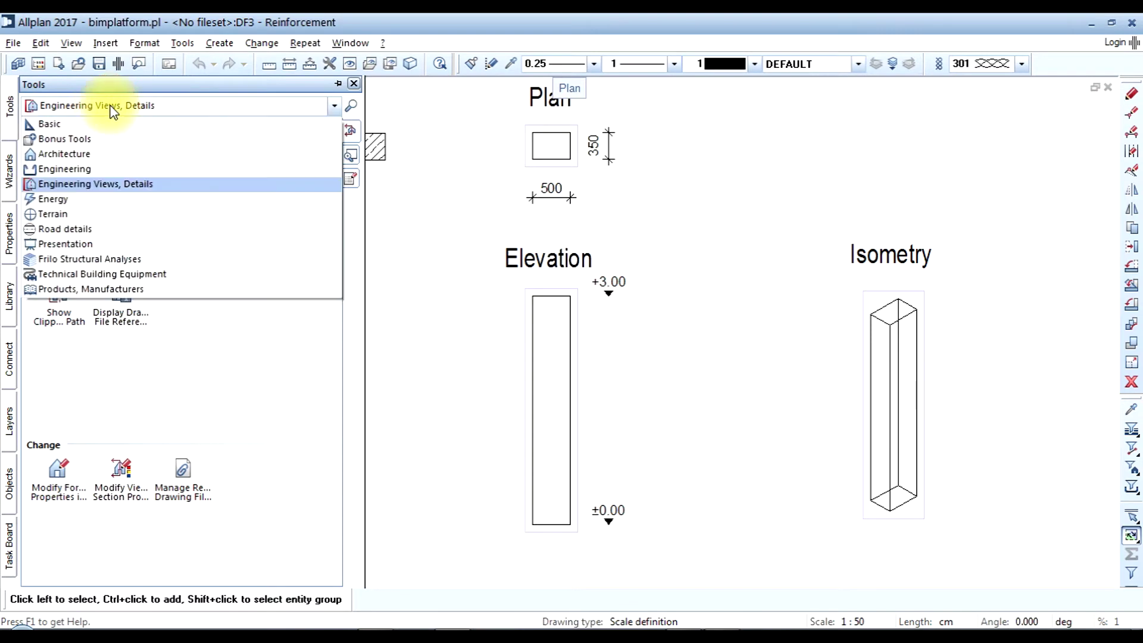
click(83, 174)
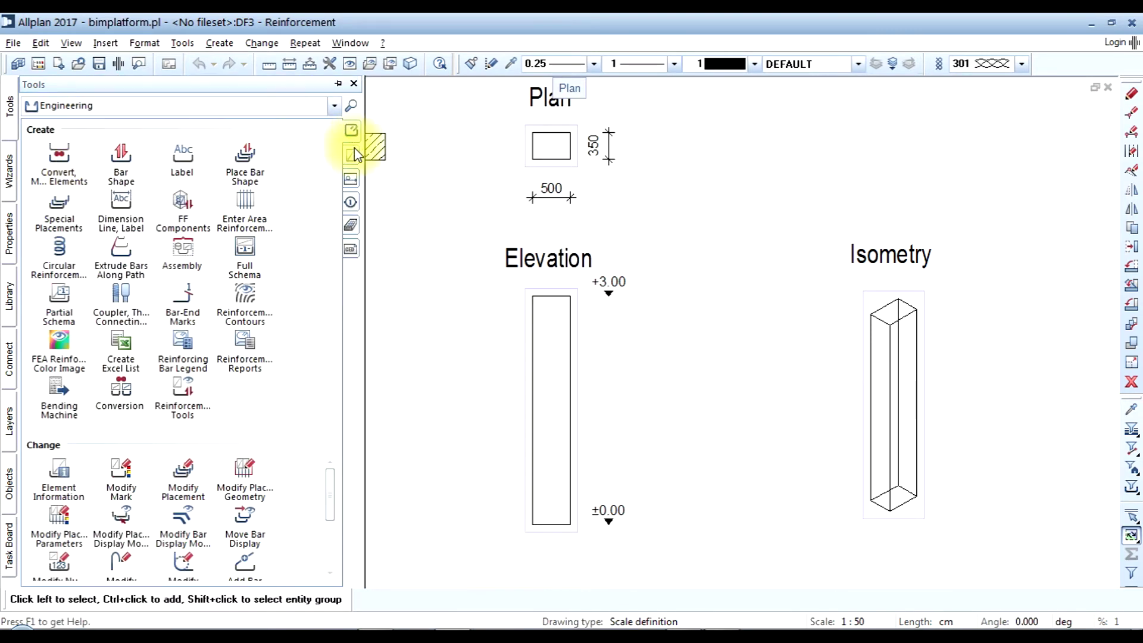
click(183, 204)
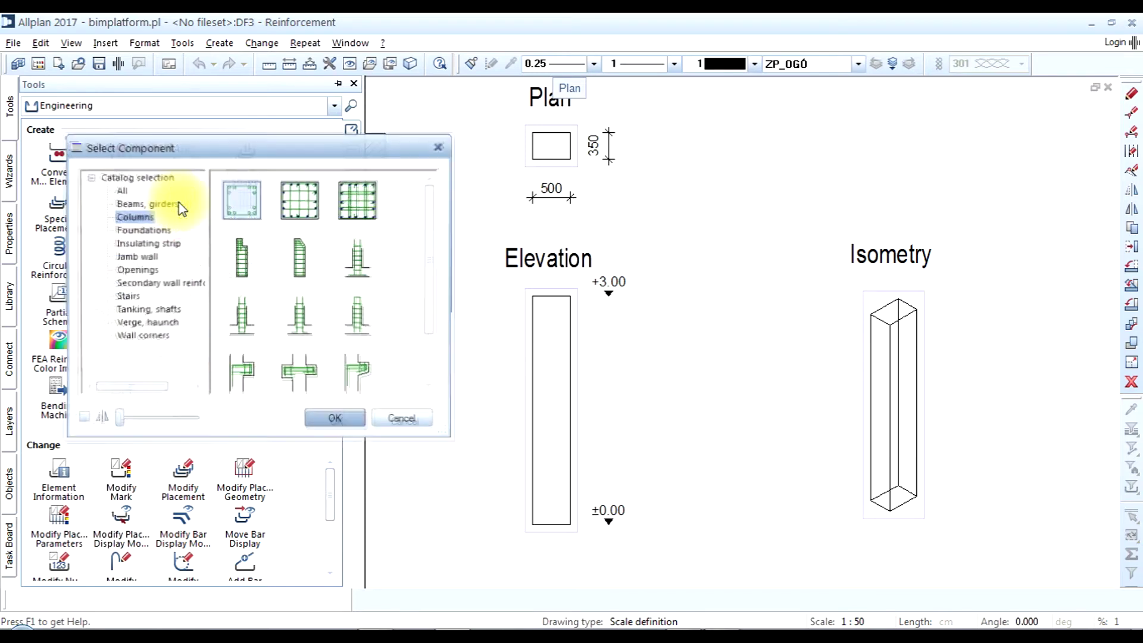
click(356, 425)
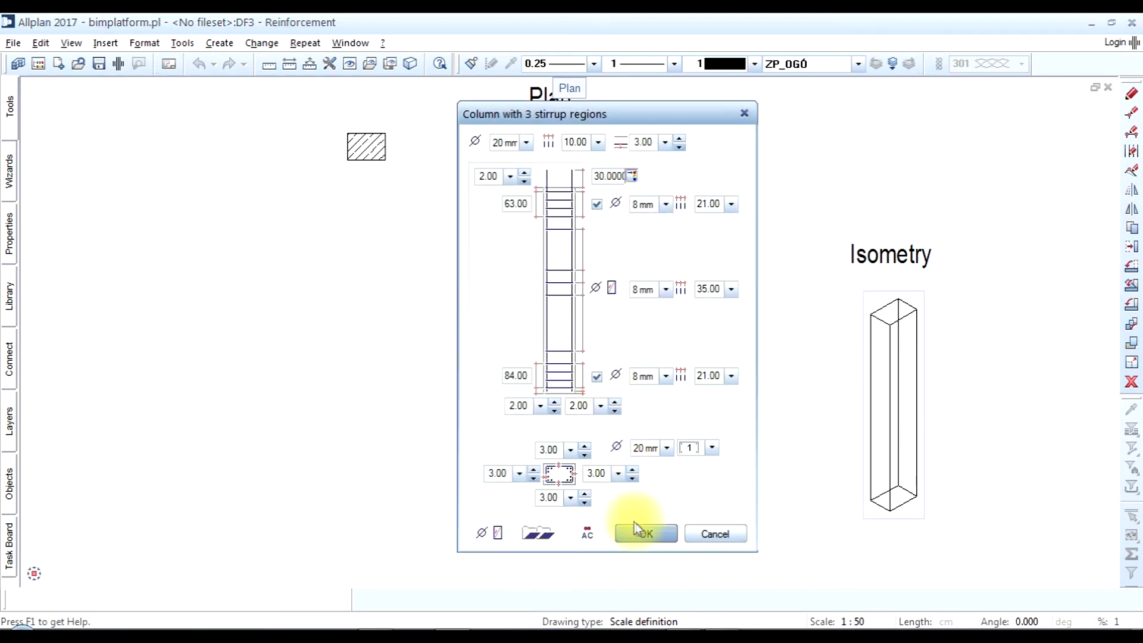
scroll(230, 401, down, 2)
scroll(77, 400, down, 4)
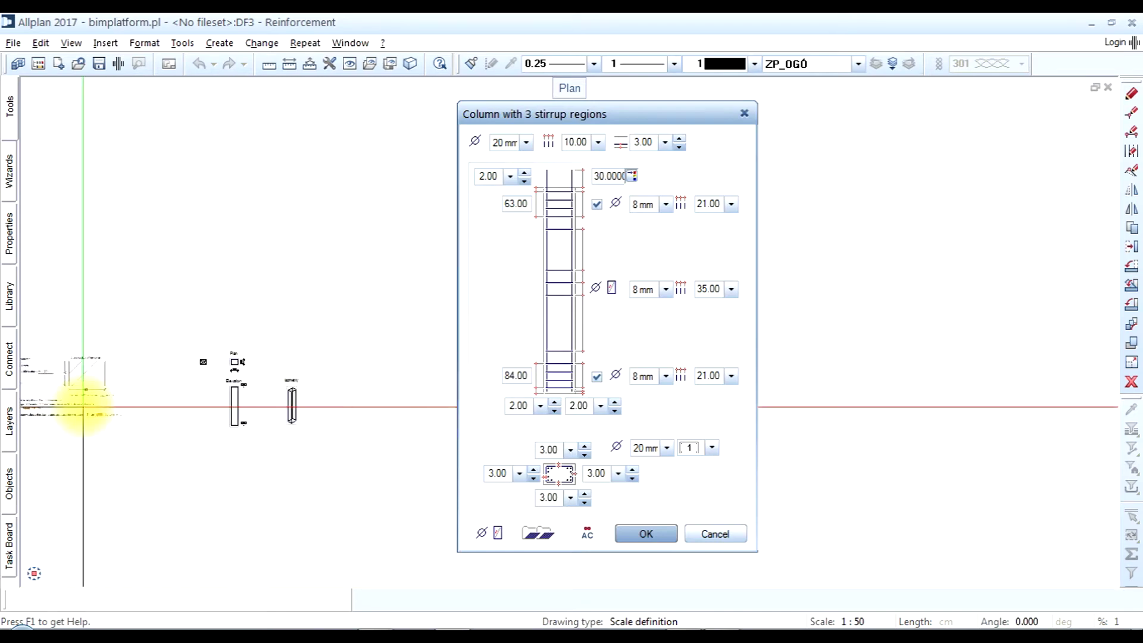
scroll(29, 425, up, 5)
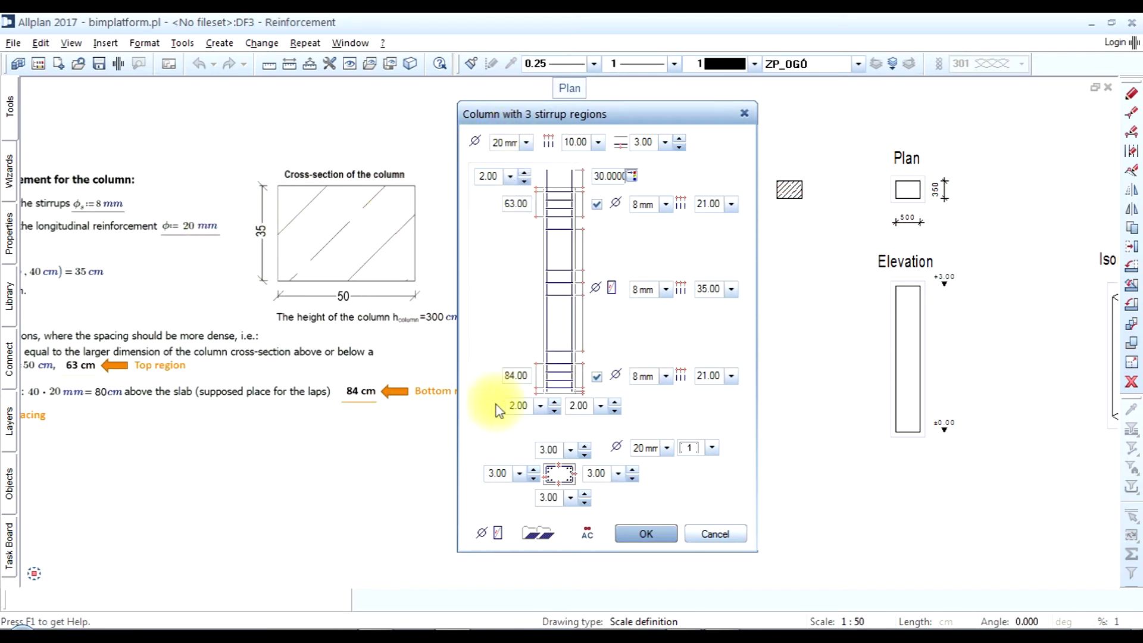
- Place the stirrups and longitudinal bars on the column in plan, from 0 to 300 cm
click(648, 537)
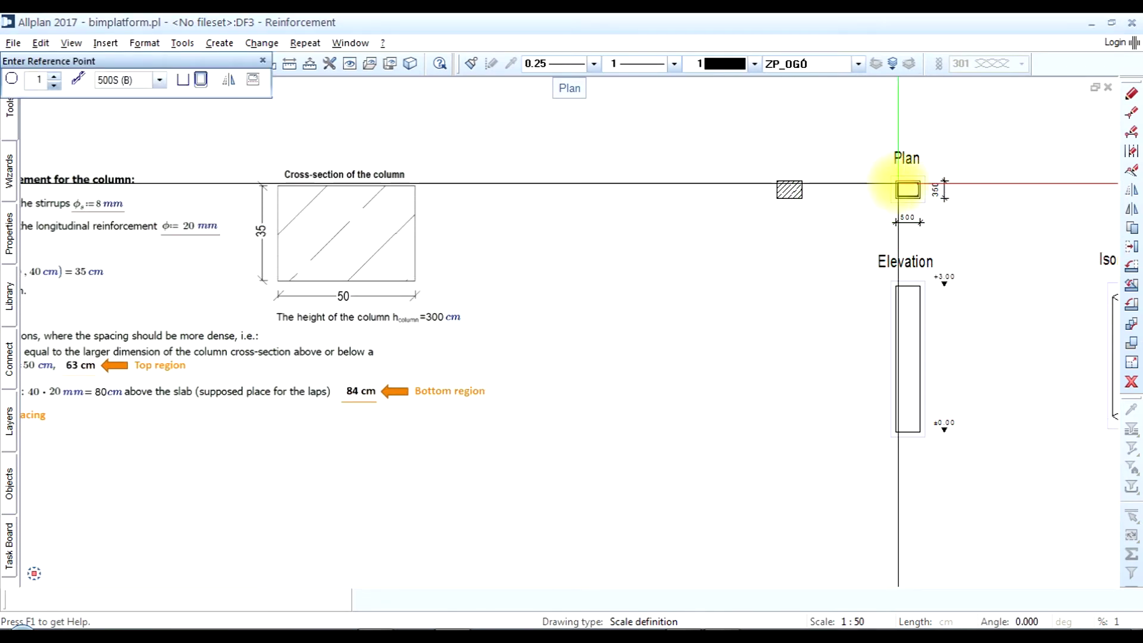
scroll(897, 185, up, 5)
click(898, 185)
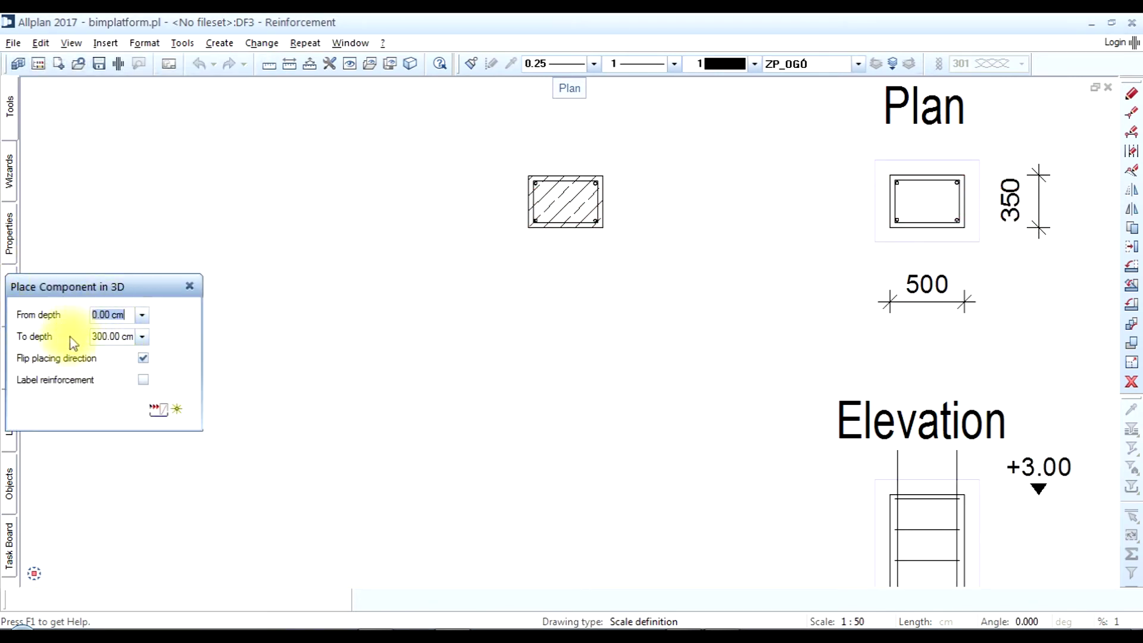
click(479, 420)
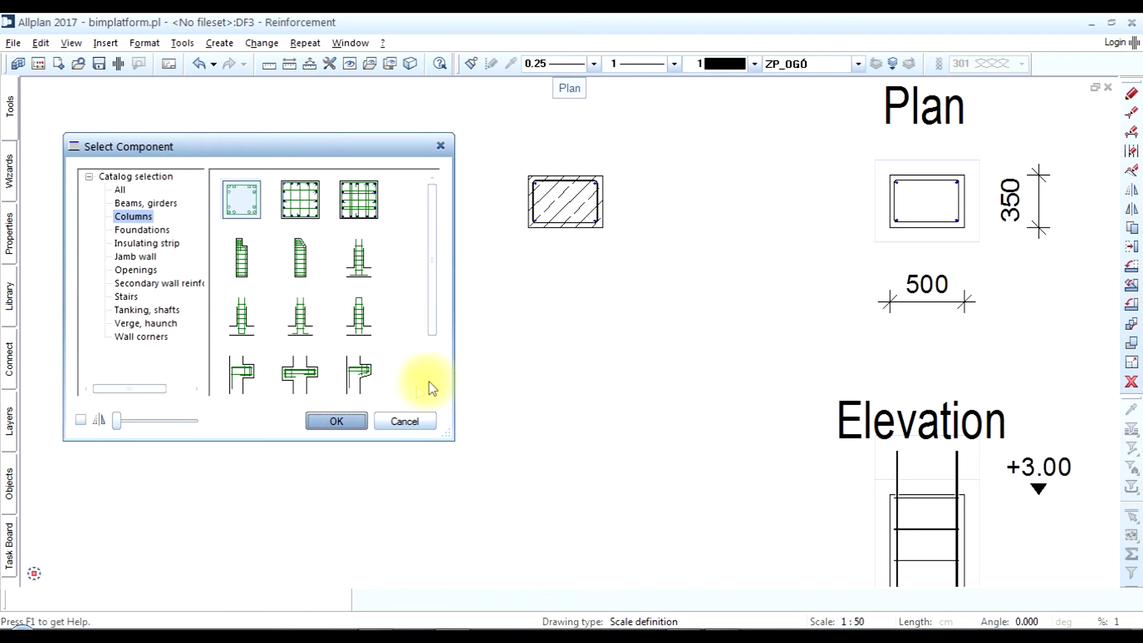
click(396, 421)
- Orbit around the reinforced column top and bring up the Animation display options
scroll(671, 393, down, 3)
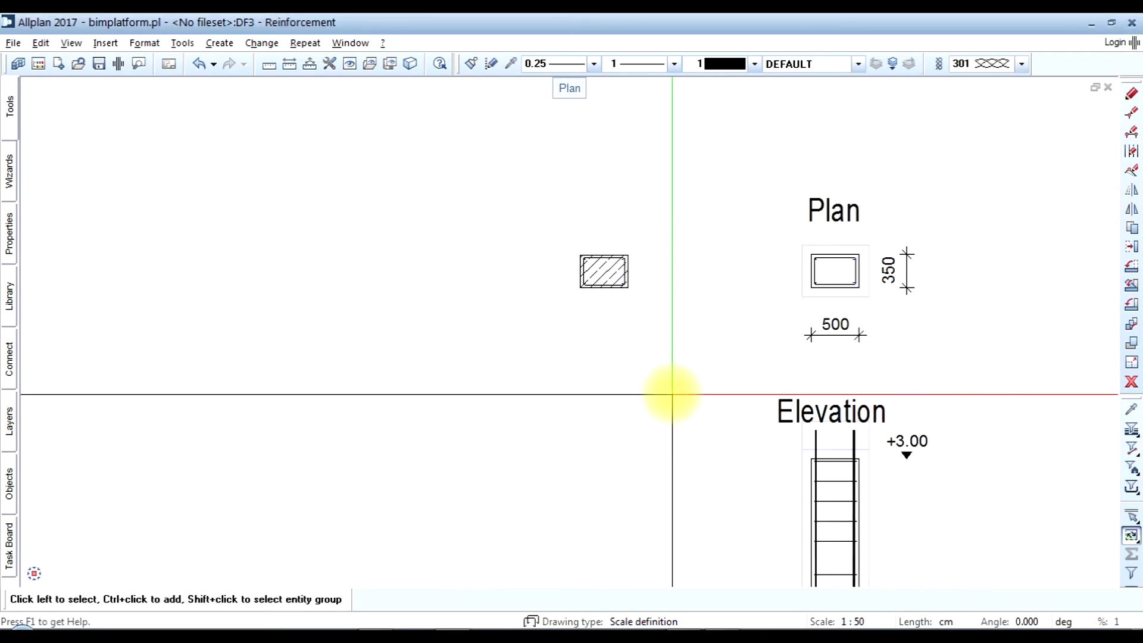
scroll(672, 392, down, 3)
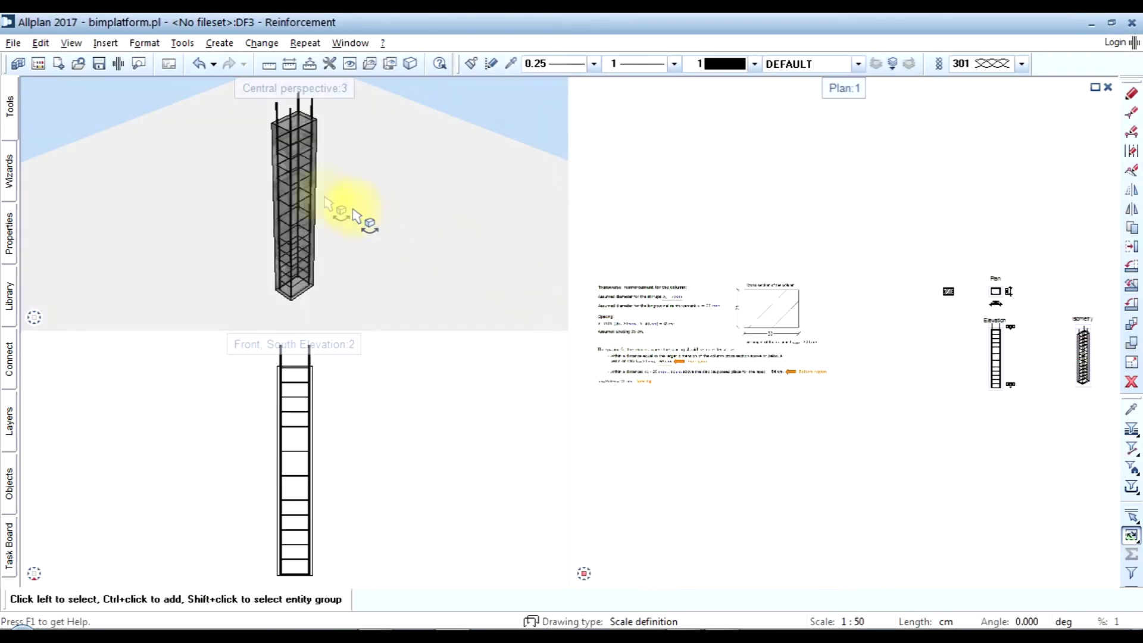
scroll(289, 146, up, 5)
scroll(302, 174, down, 3)
scroll(320, 106, up, 3)
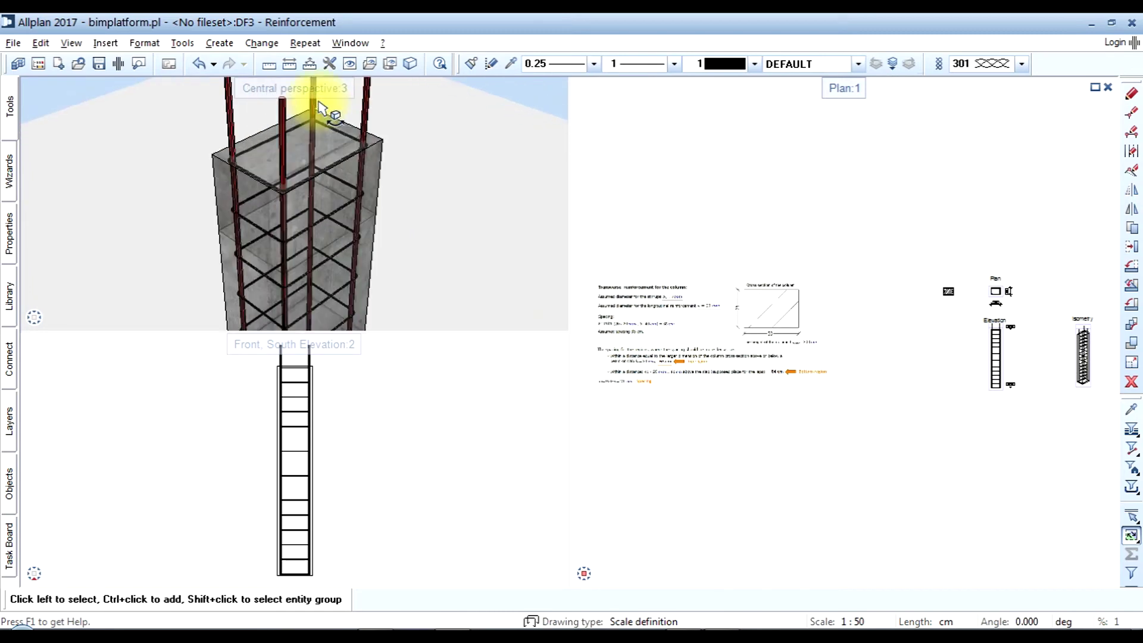
drag(291, 176, 357, 153)
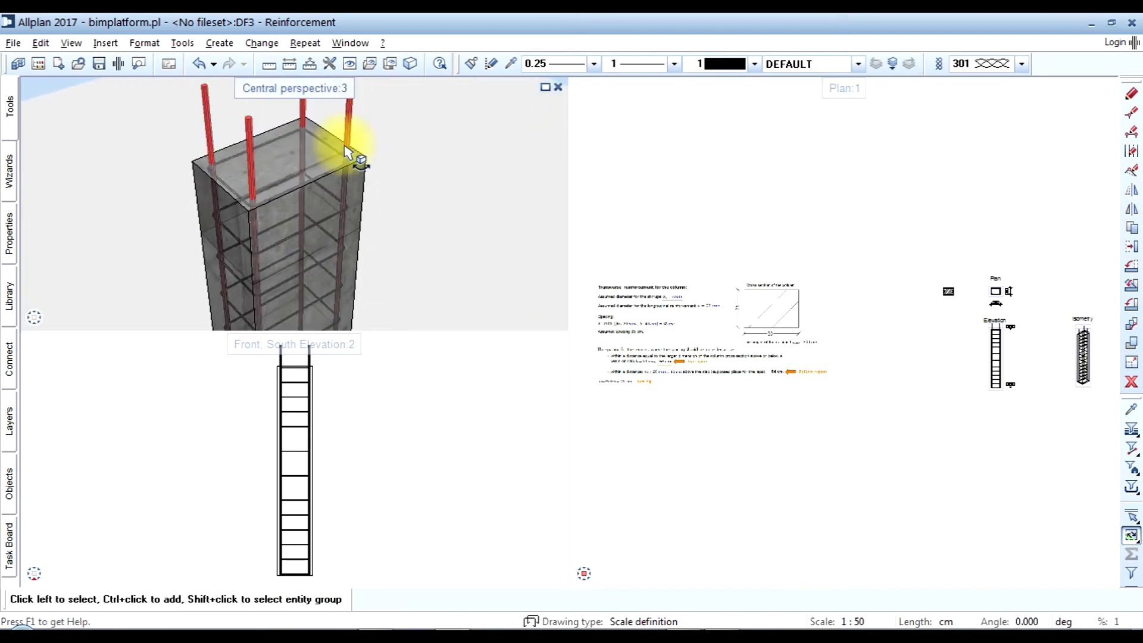
click(329, 66)
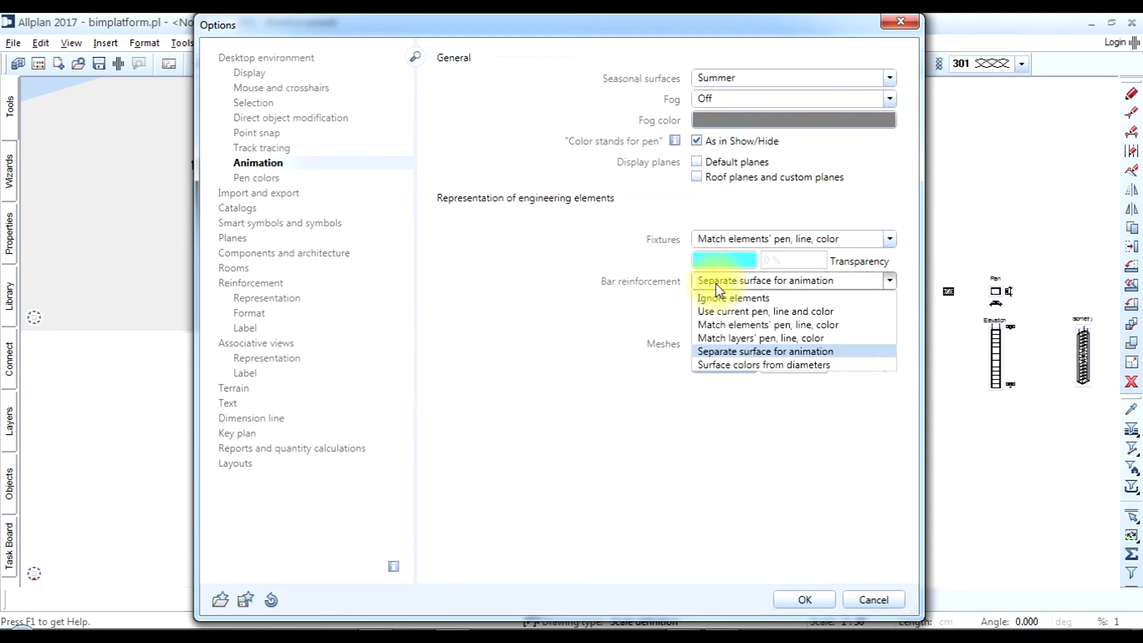
- Colour the reinforcement bars by diameter, then orbit and zoom to inspect the column
click(764, 365)
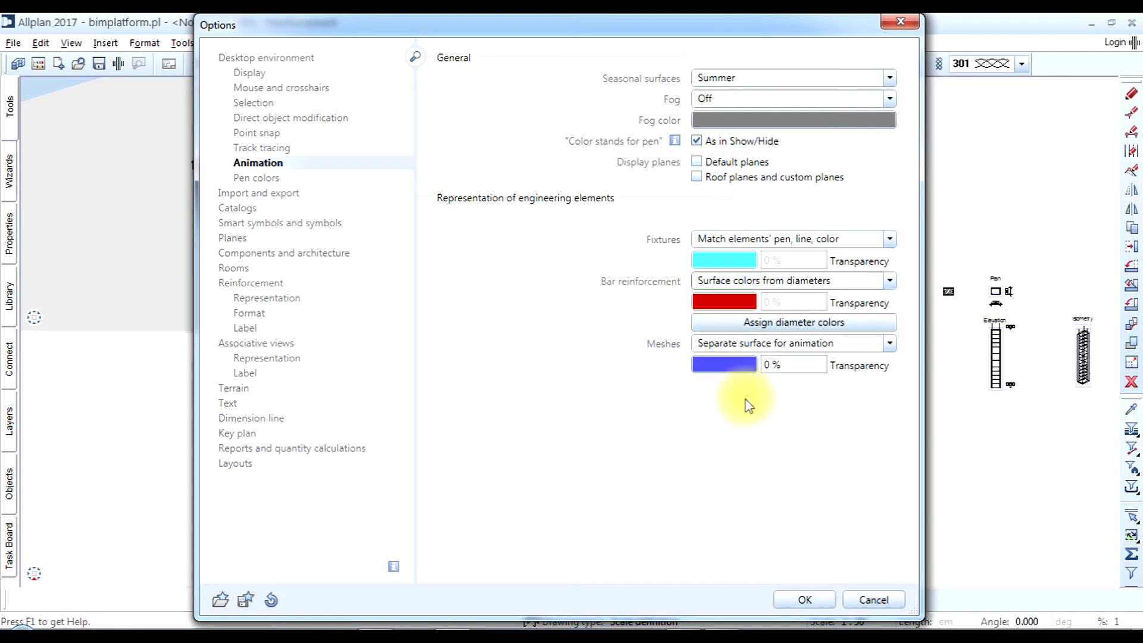
click(803, 599)
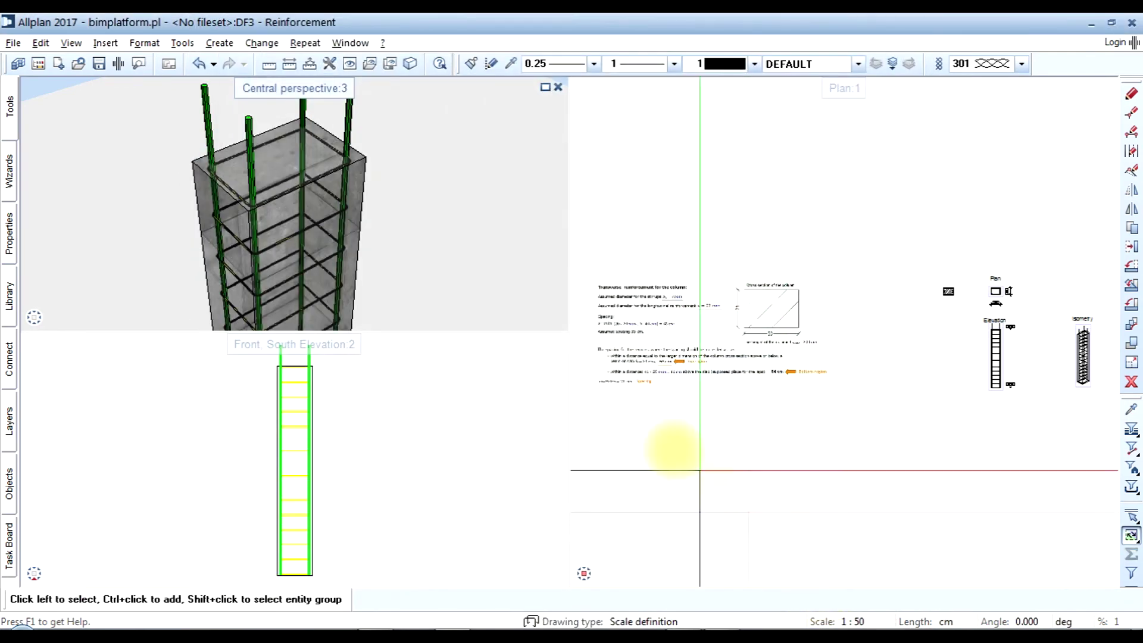
drag(329, 187, 304, 174)
scroll(303, 174, up, 5)
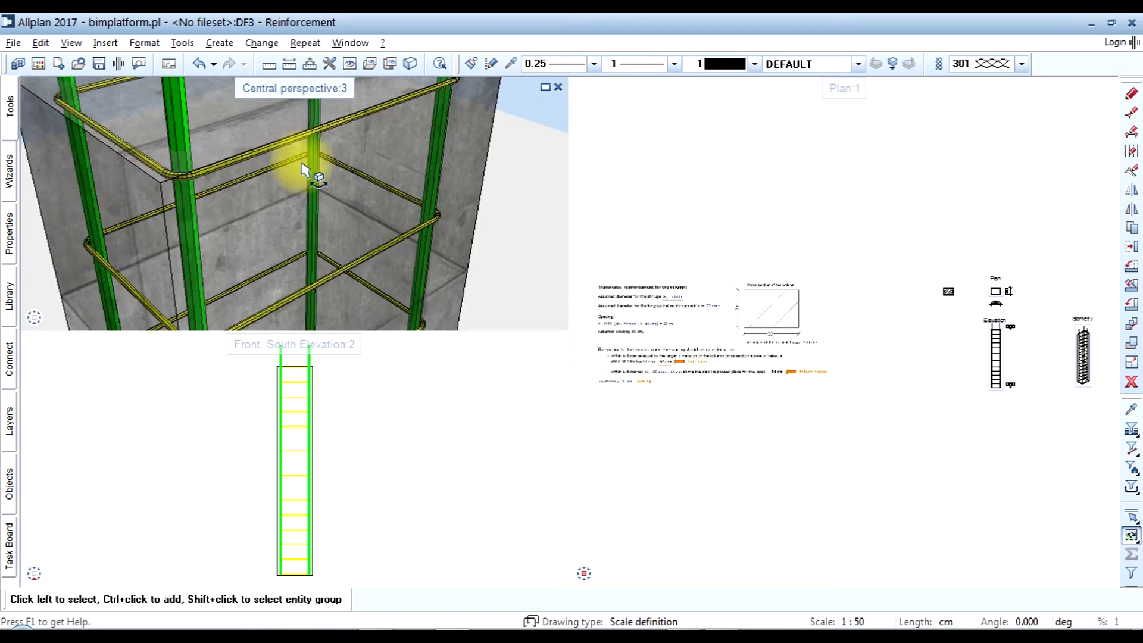
scroll(881, 315, up, 6)
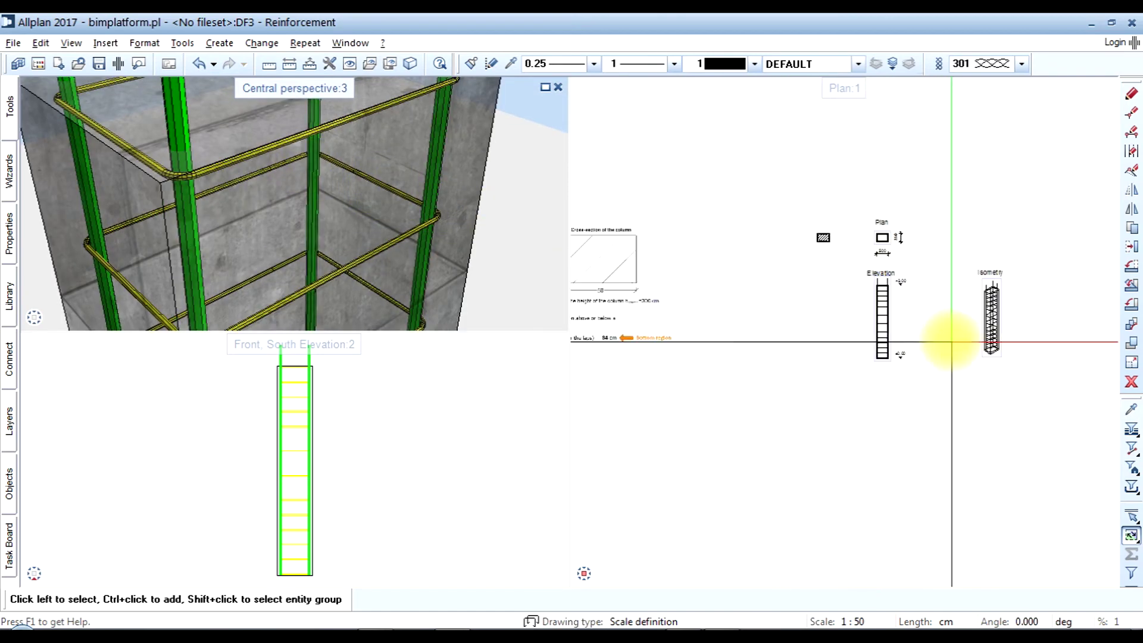
scroll(877, 302, up, 3)
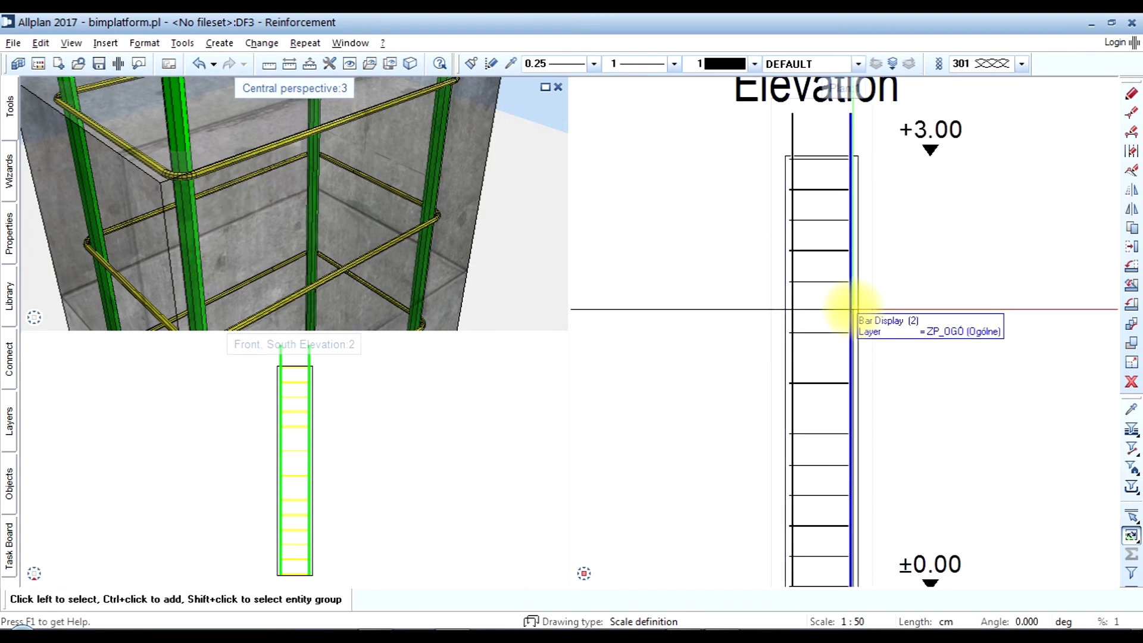
- Place a partial schema of the 1 ø 20 L=328cm longitudinal bar beside the elevation
right_click(852, 309)
click(874, 318)
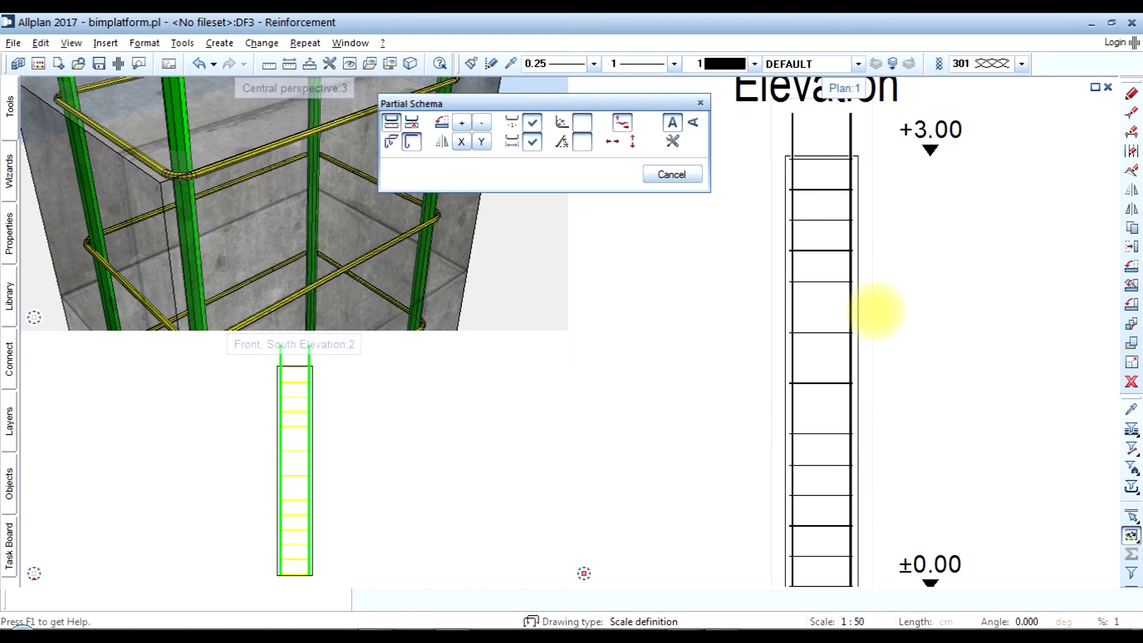
scroll(758, 395, down, 5)
scroll(737, 463, up, 3)
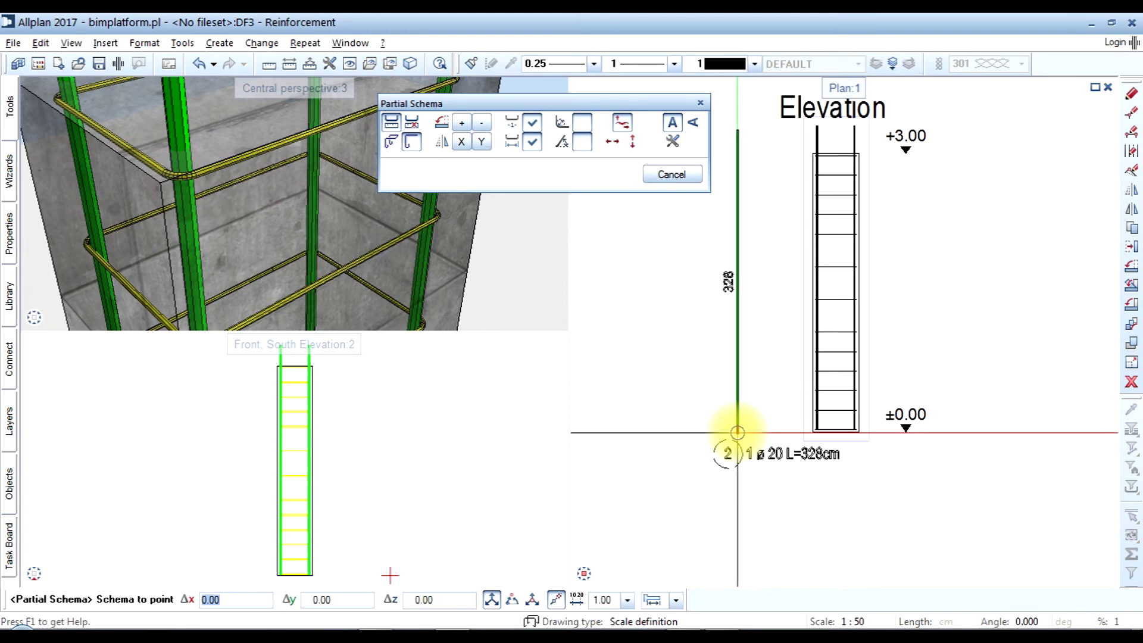
click(737, 431)
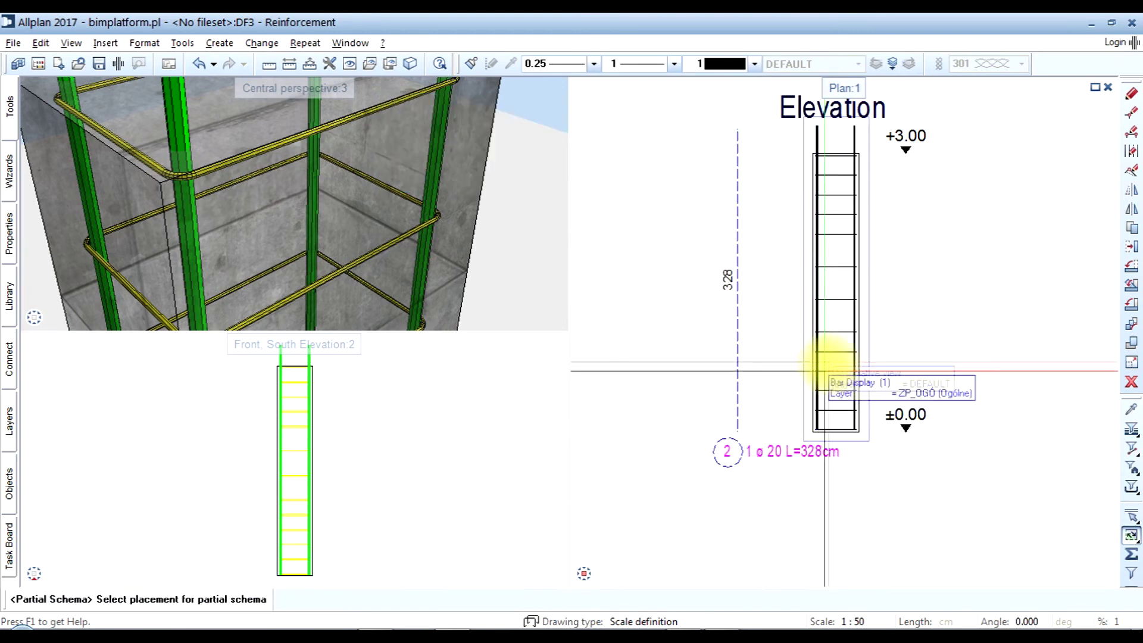
- Place a partial schema of the 5 ø 8 L=167cm stirrup beside the plan
scroll(841, 358, up, 3)
click(834, 345)
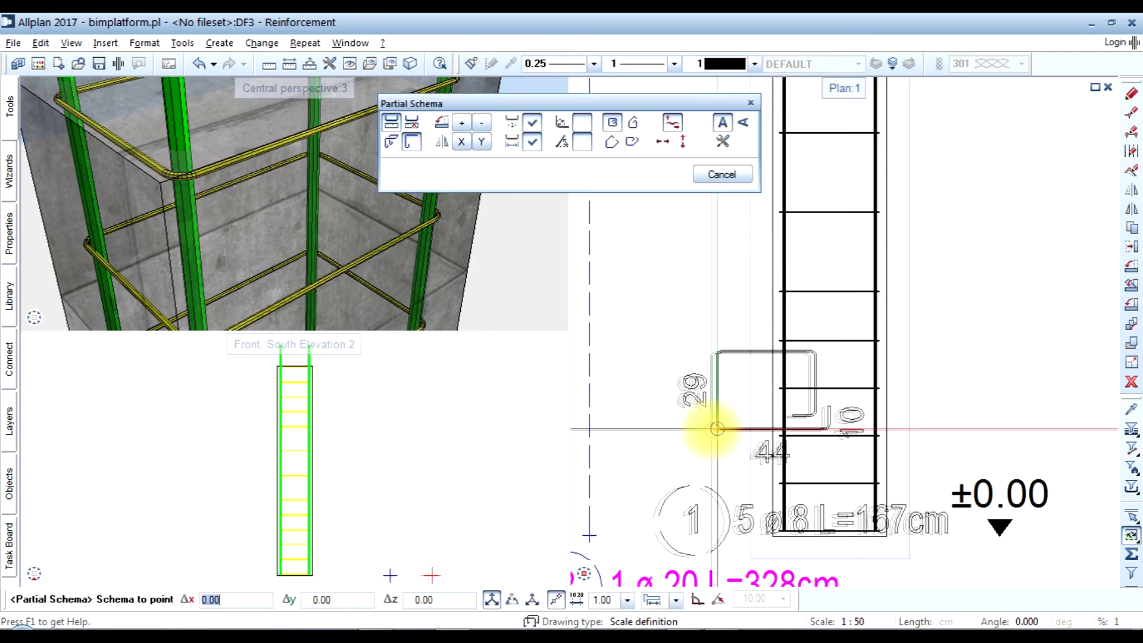
scroll(702, 421, down, 4)
scroll(822, 218, up, 2)
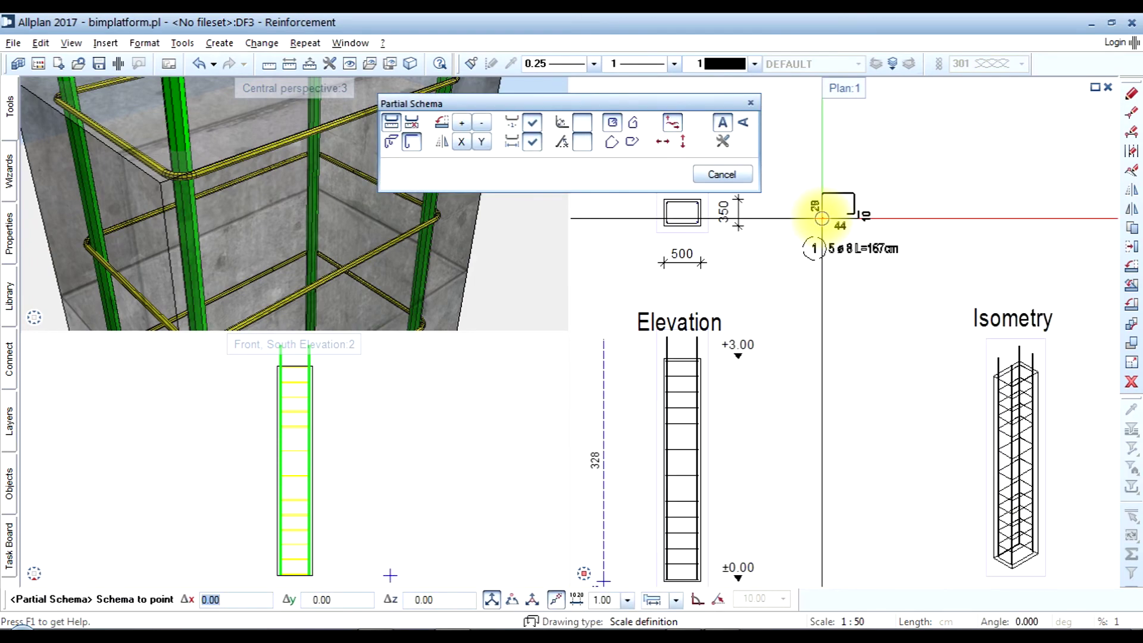
click(818, 227)
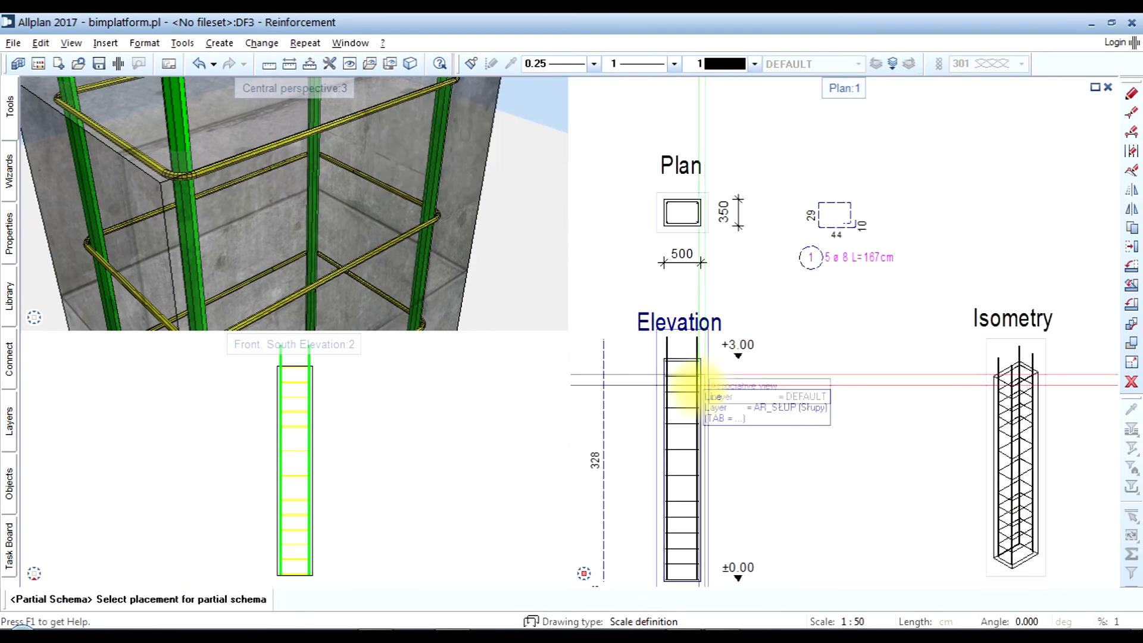
key(Escape)
- Place the '40 Bar schedule - bending shapes' legend listing both bars and 40.99 kg total mass
right_click(700, 420)
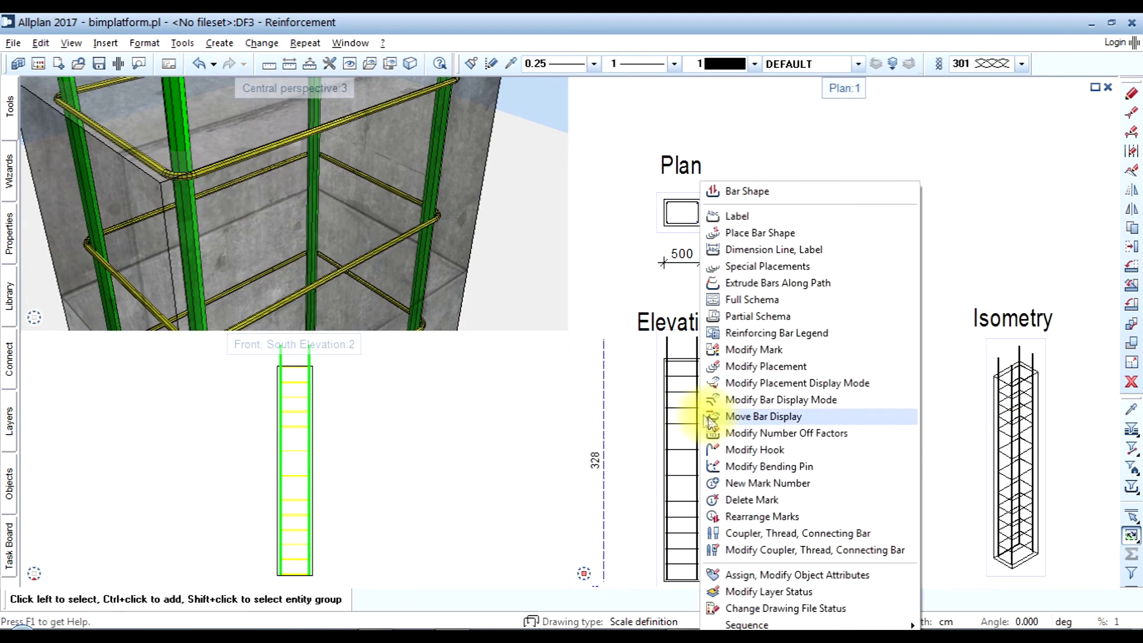
click(804, 333)
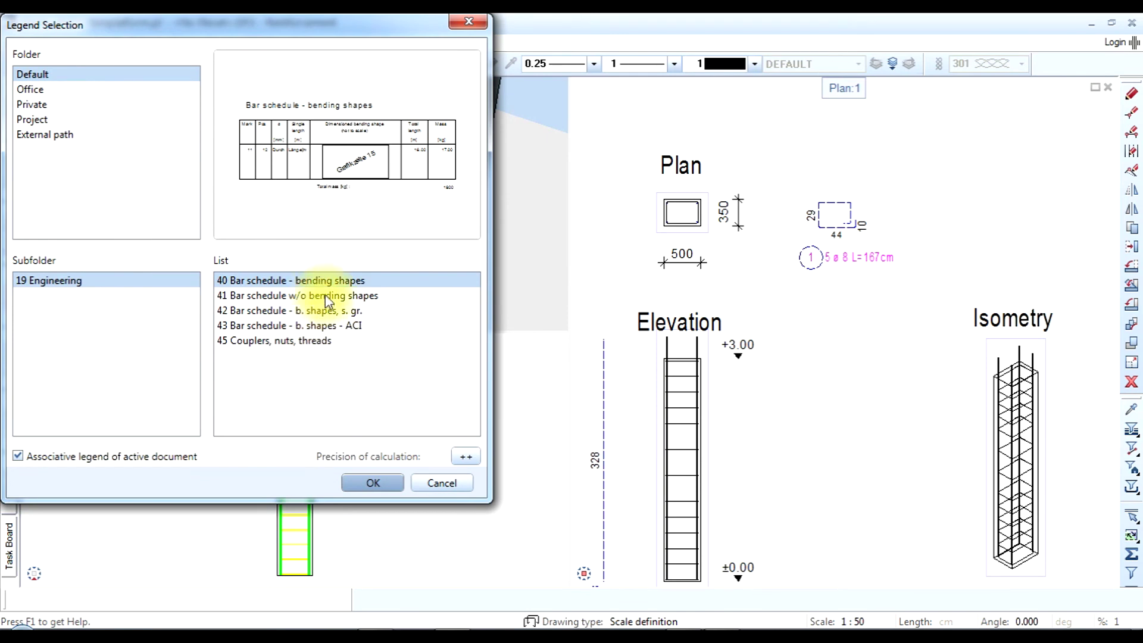
click(372, 483)
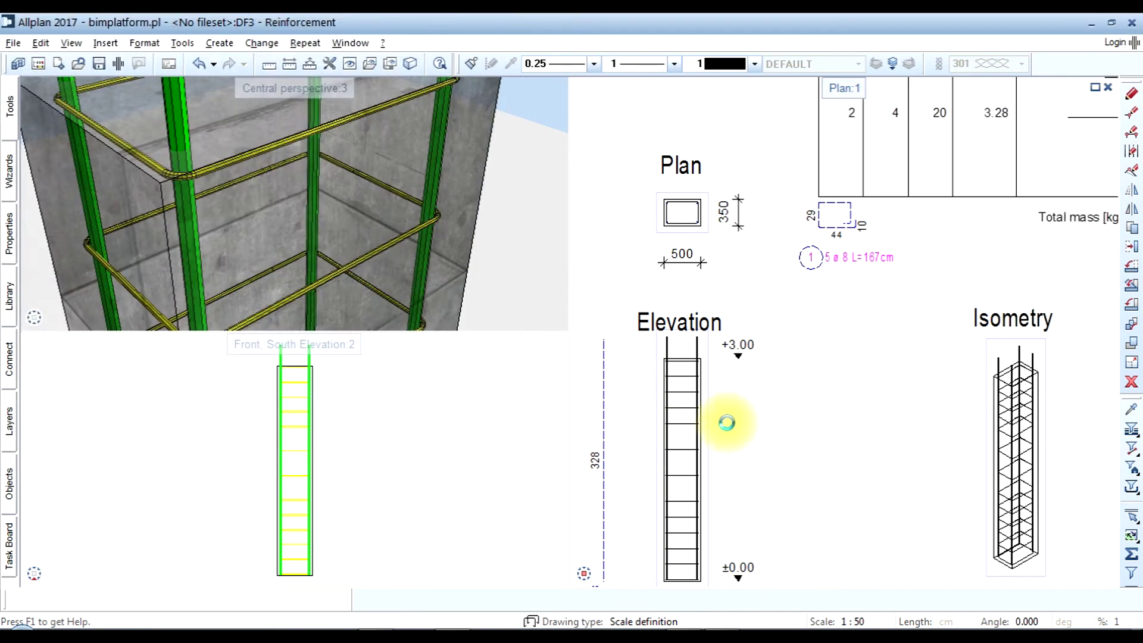
scroll(727, 421, down, 4)
scroll(895, 370, up, 8)
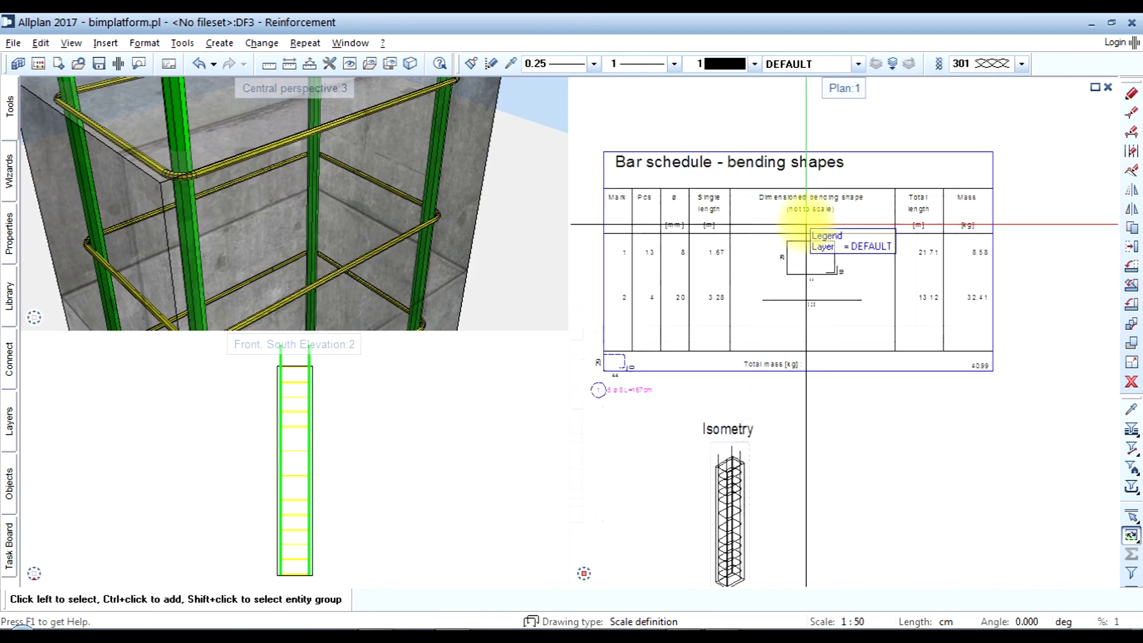
scroll(802, 302, up, 2)
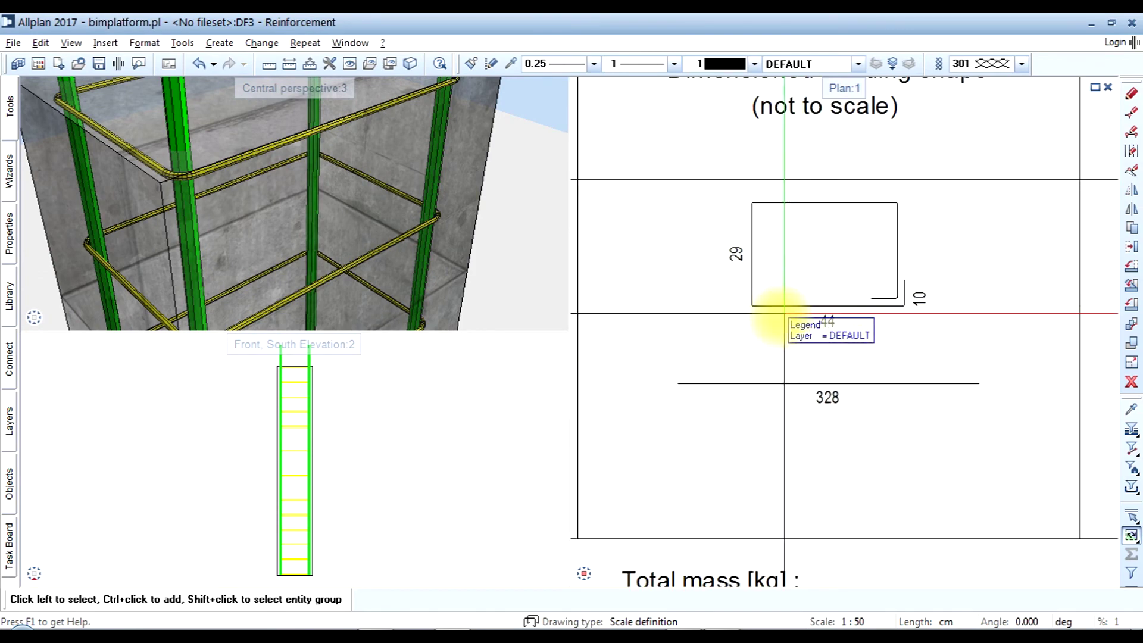
scroll(672, 355, down, 1)
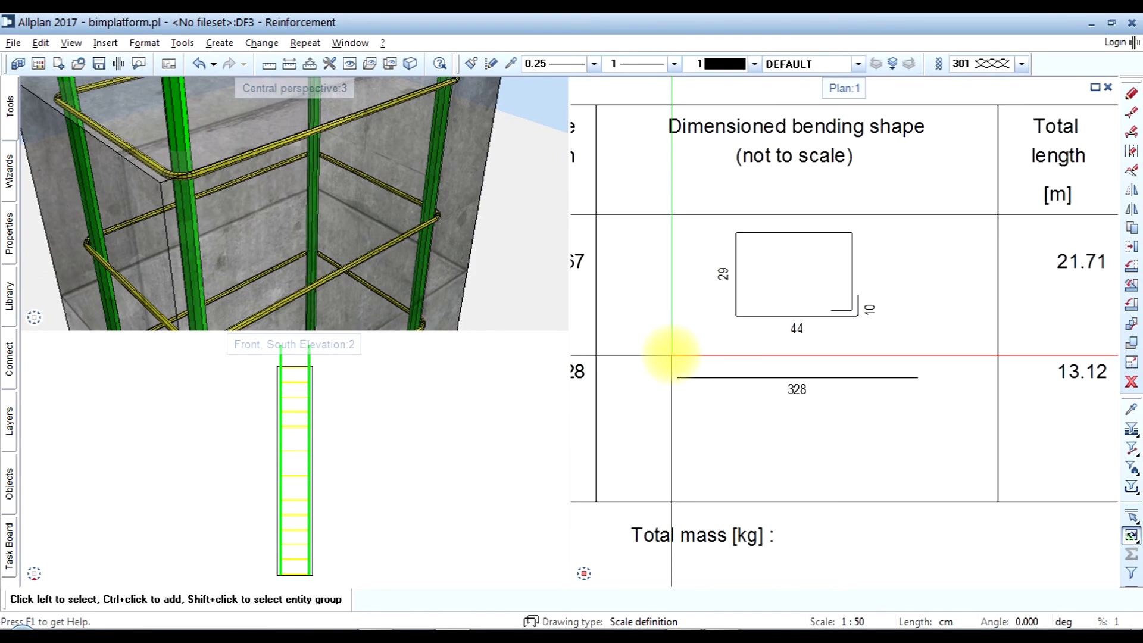
scroll(741, 368, down, 3)
scroll(914, 452, up, 4)
scroll(920, 436, up, 3)
scroll(922, 438, down, 2)
scroll(921, 437, down, 4)
scroll(778, 454, down, 2)
scroll(658, 503, down, 2)
scroll(609, 551, down, 1)
scroll(609, 551, up, 5)
scroll(625, 349, up, 3)
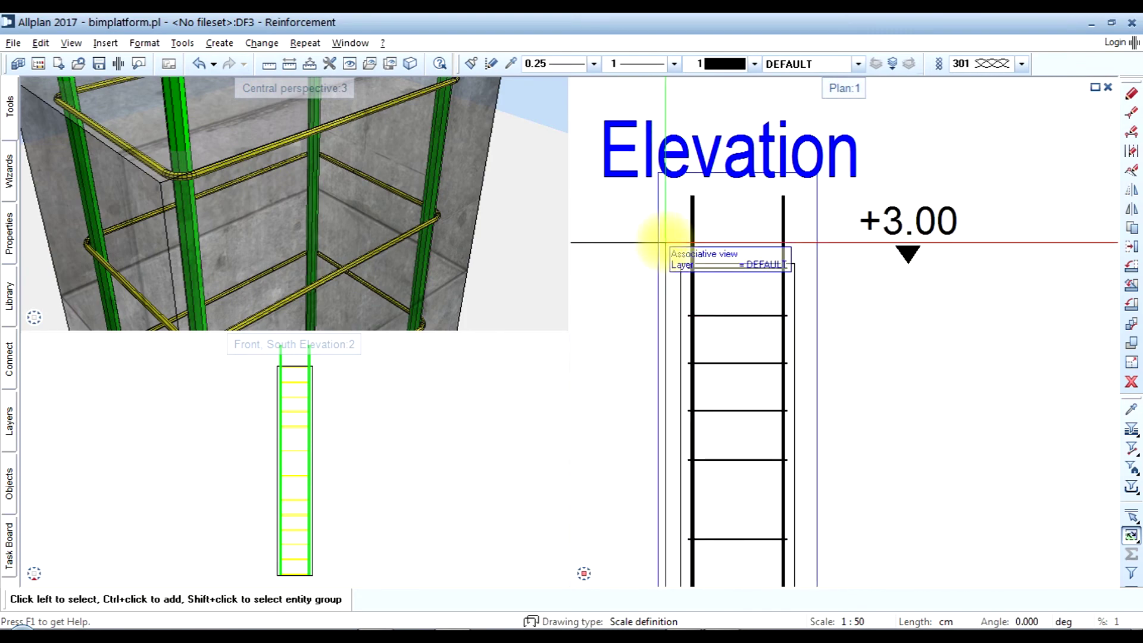
- Change the upper stirrup placement from 4 bars at 21 cm to 5 bars at 18 cm spacing
drag(667, 251, 792, 416)
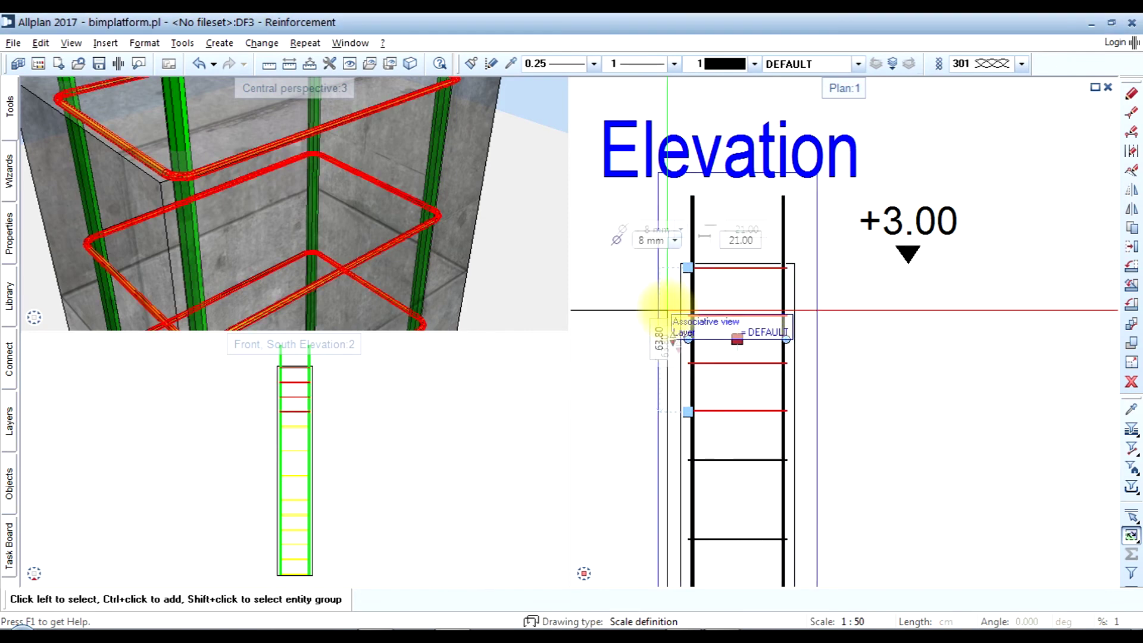
scroll(679, 297, up, 2)
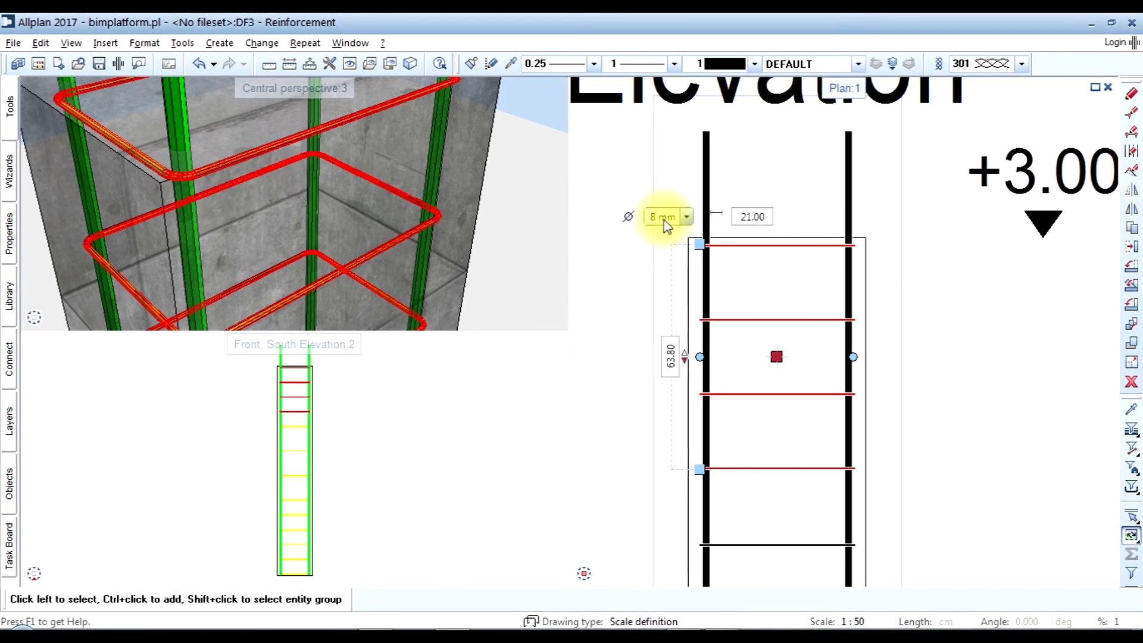
click(749, 218)
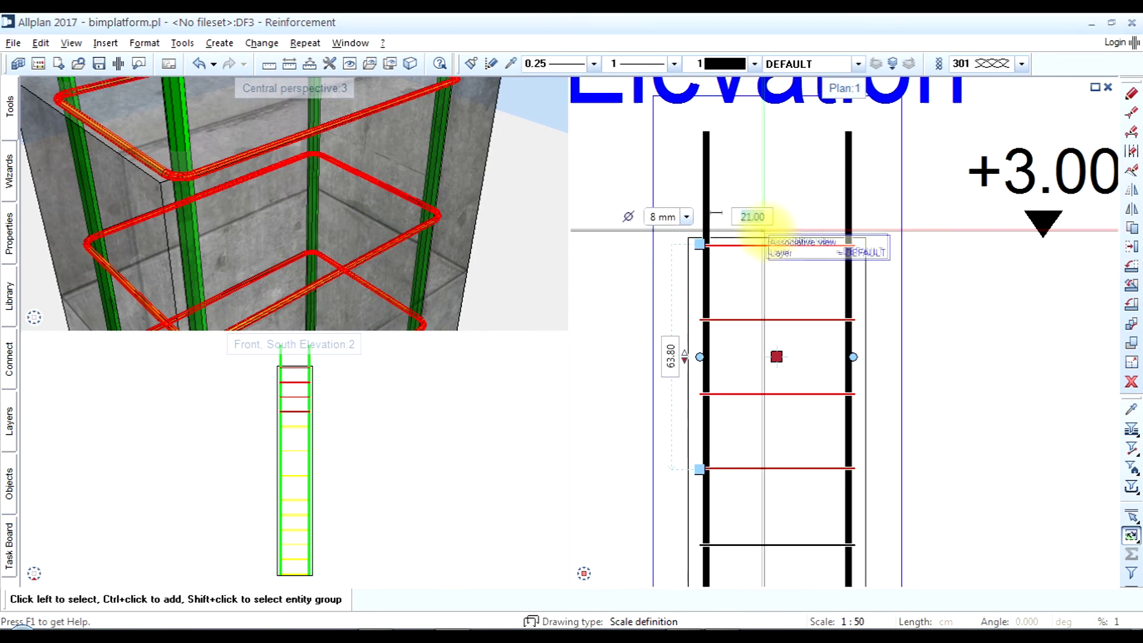
text(19)
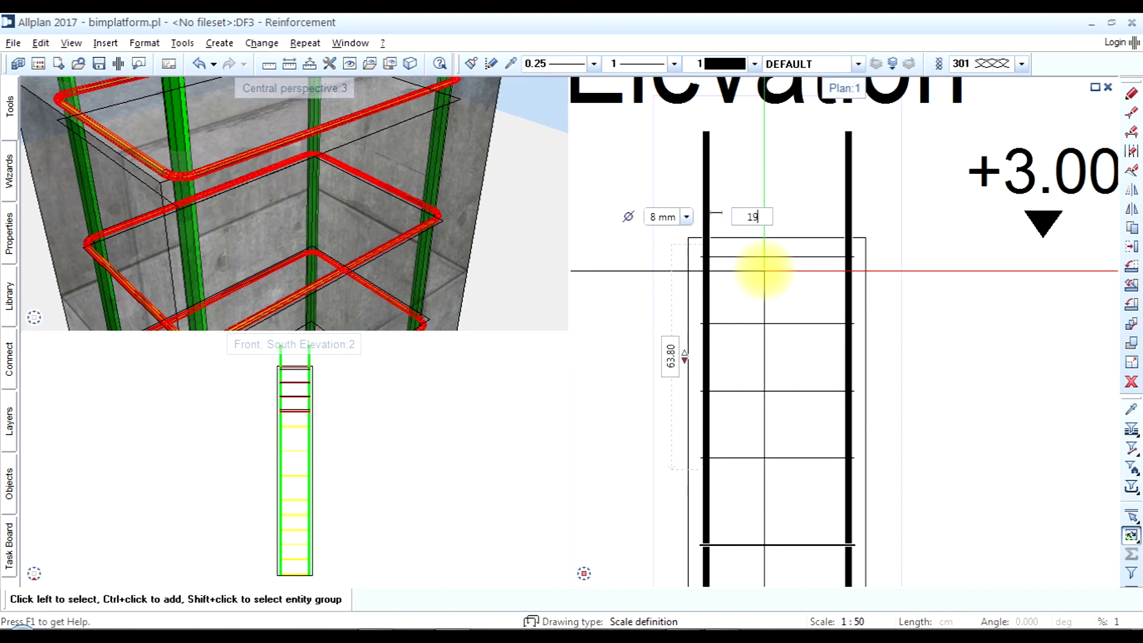
key(BackSpace)
text(8)
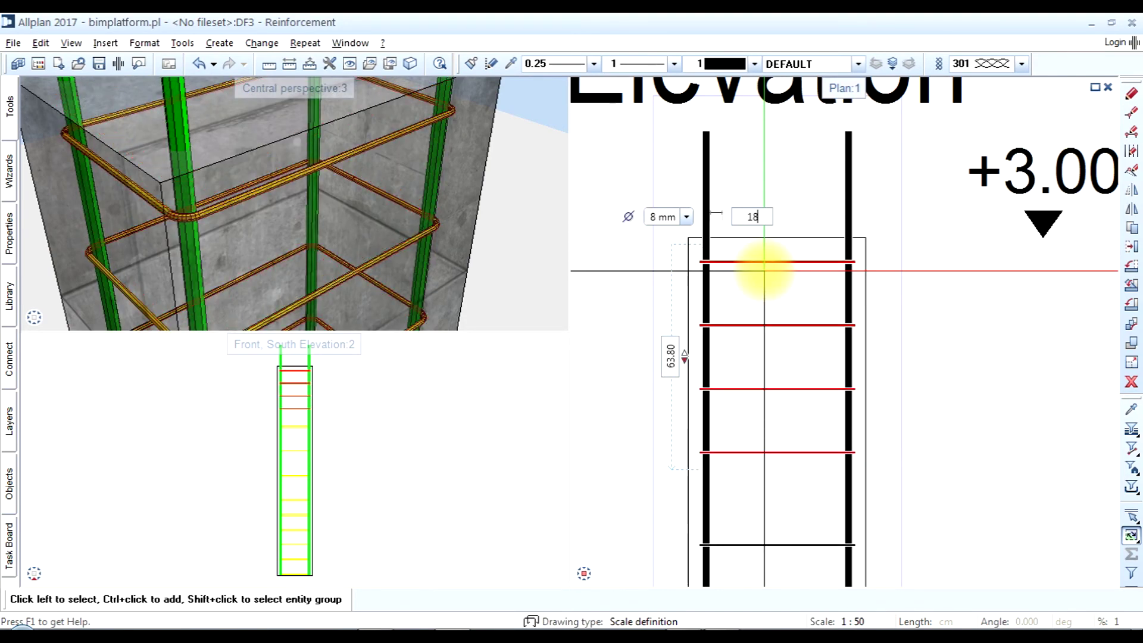
key(Return)
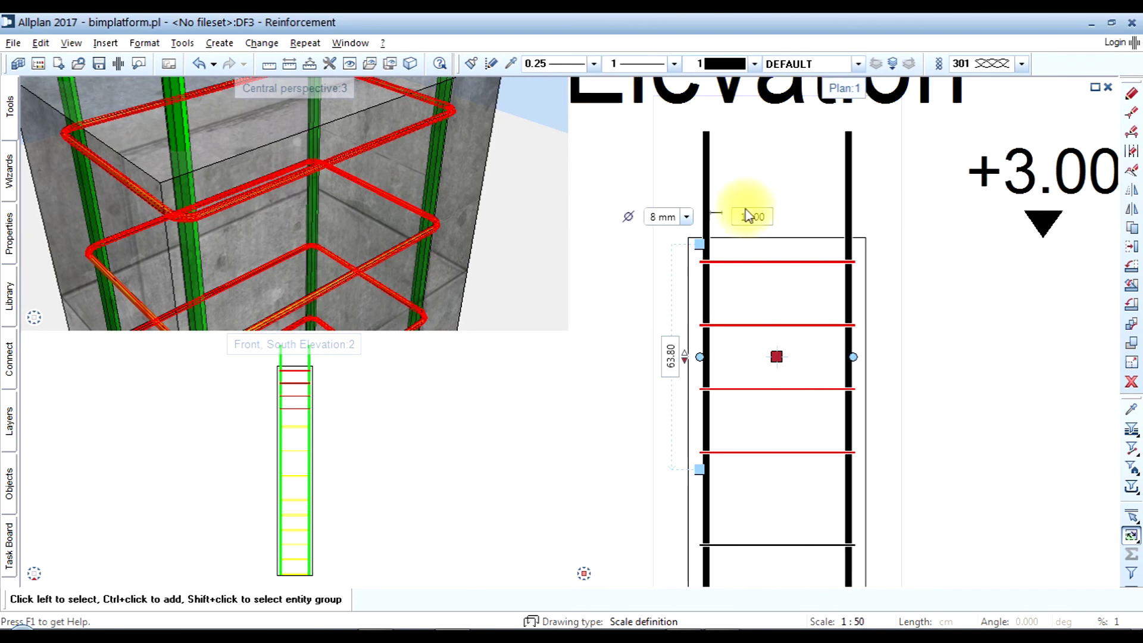
click(725, 220)
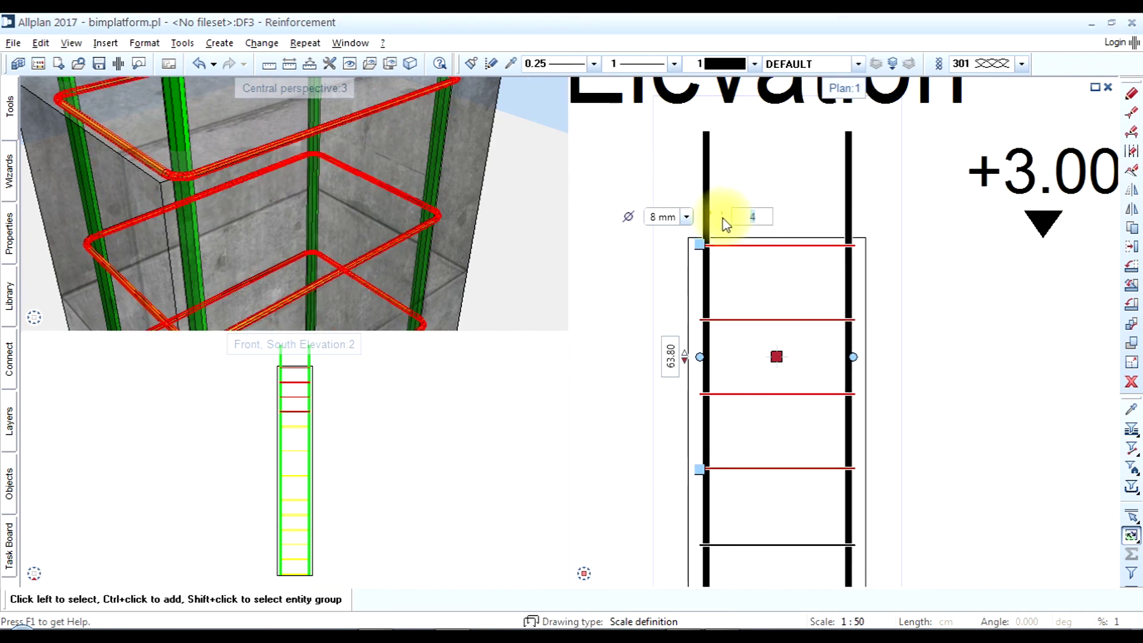
text(5)
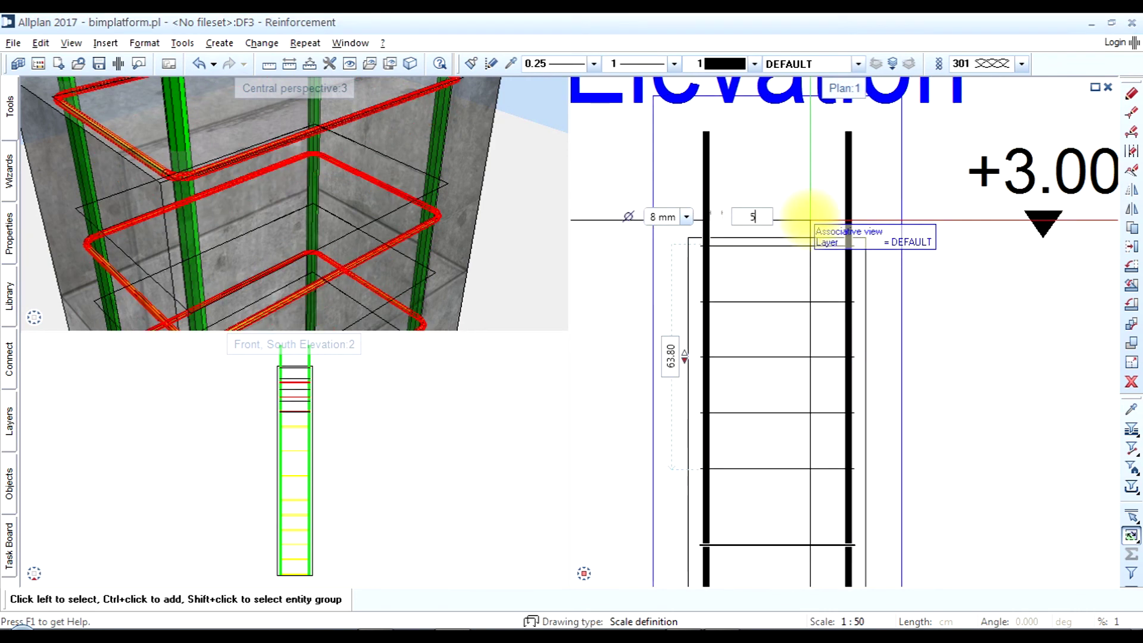
key(Return)
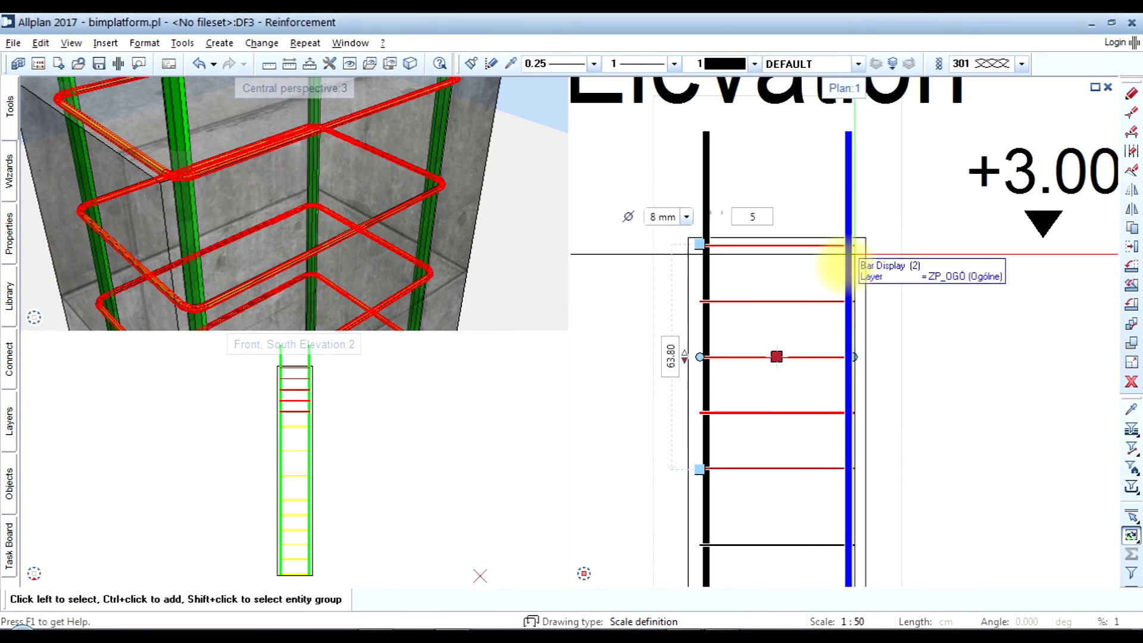
key(Escape)
scroll(720, 303, down, 4)
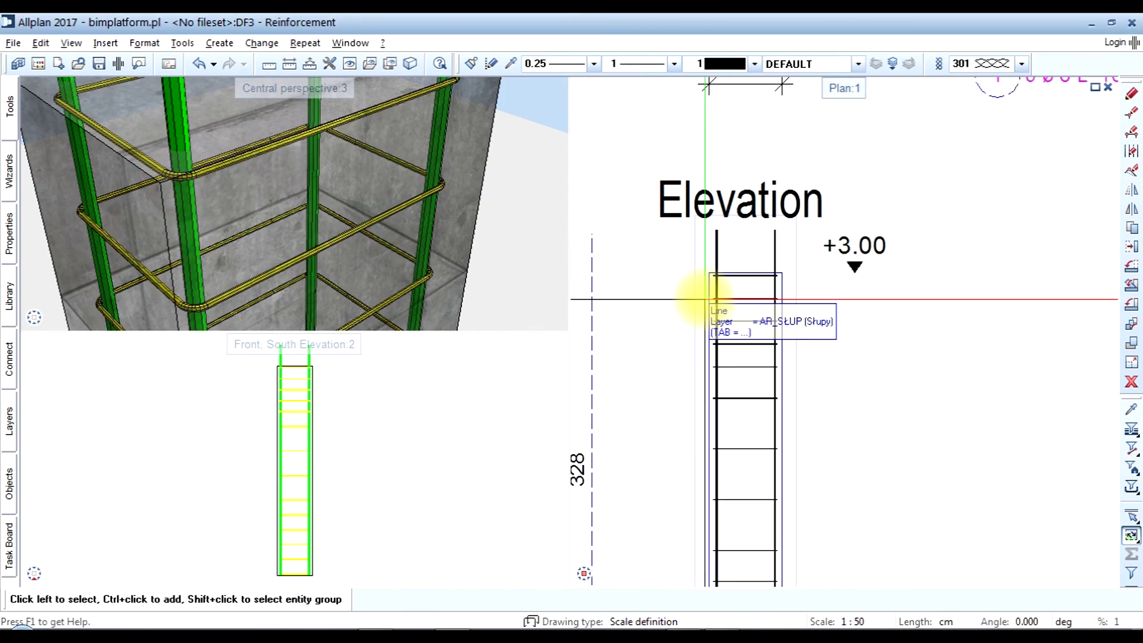
scroll(822, 306, down, 2)
scroll(990, 306, up, 5)
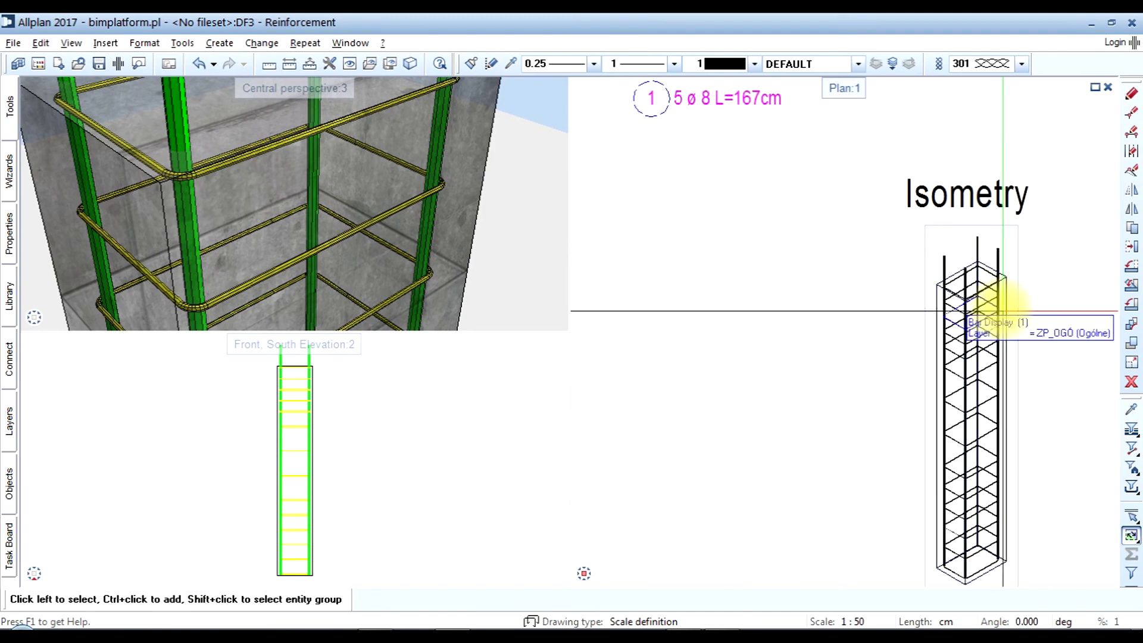
scroll(983, 298, down, 5)
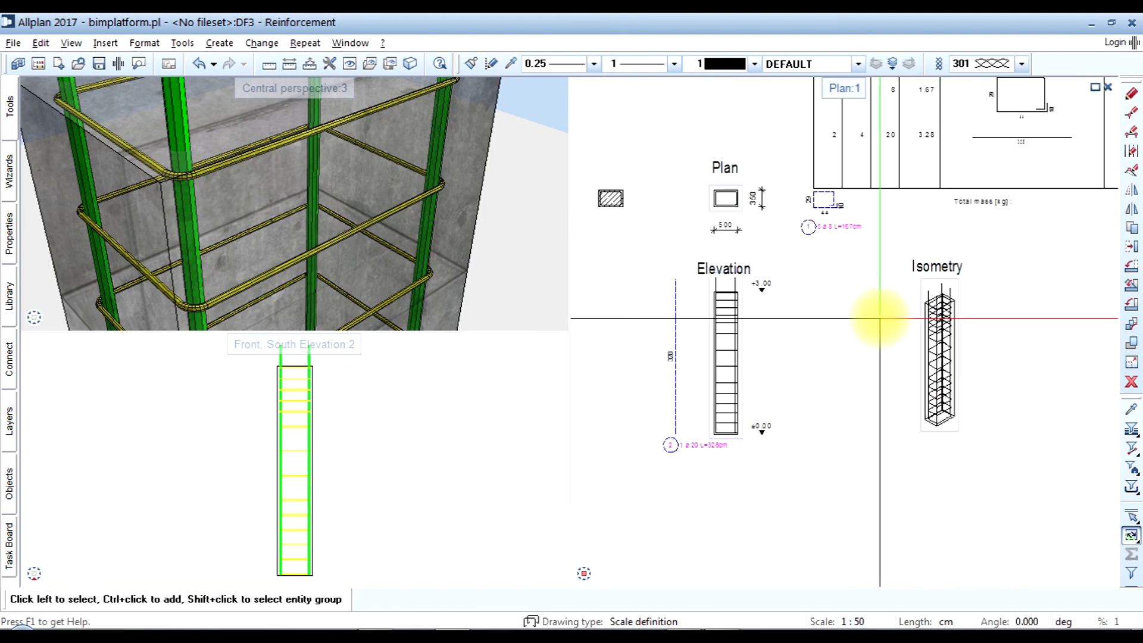
scroll(1072, 241, up, 6)
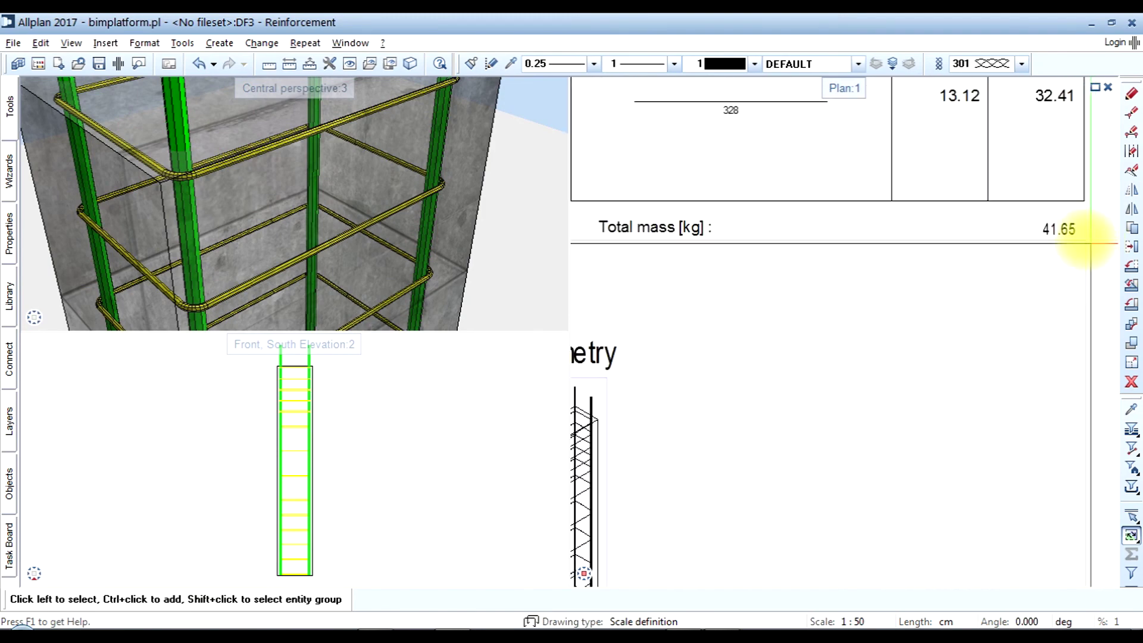
scroll(991, 211, down, 4)
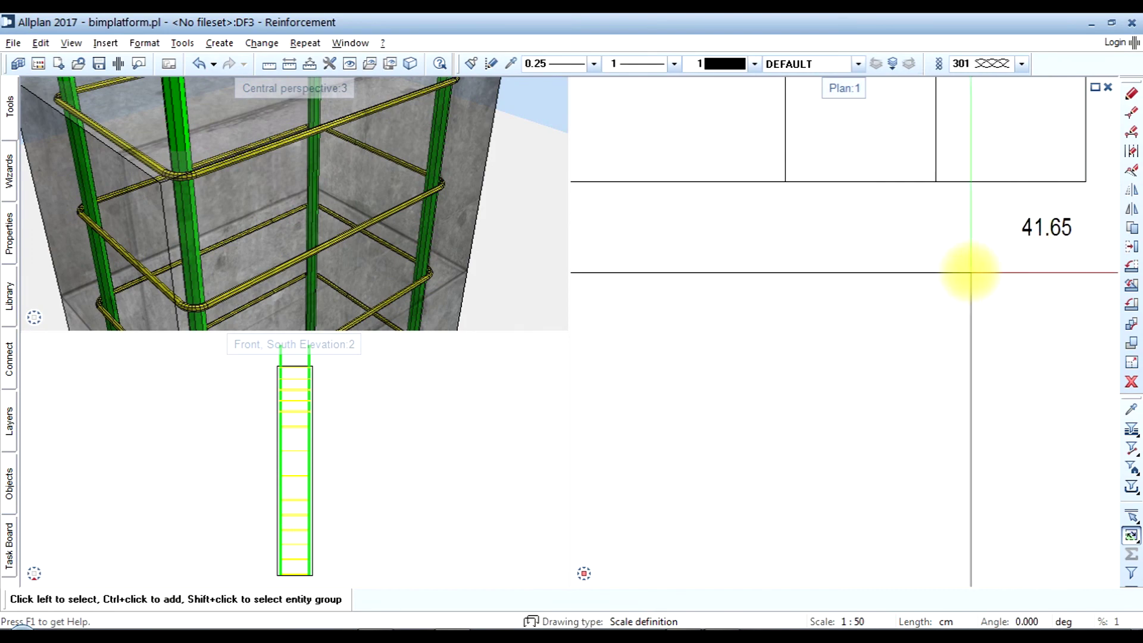